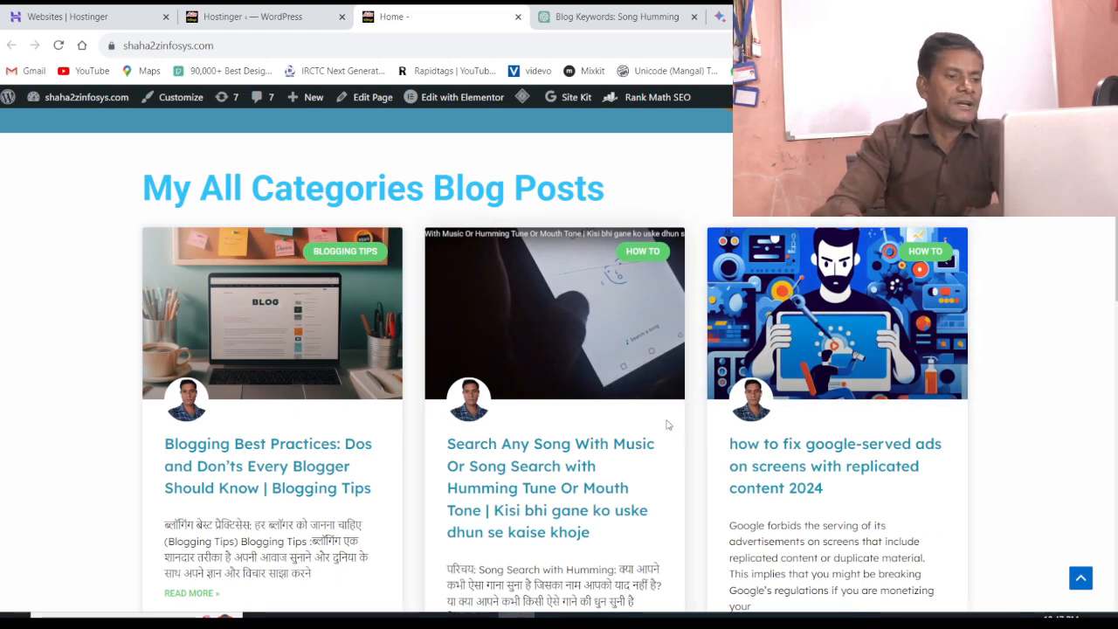
Browse the homepage's blog posts and open "Blogging Best Practices: Dos and Don'ts Every Blogger Should Know | Blogging Tips"
scroll(668, 425, "down", 3)
scroll(667, 425, "down", 9)
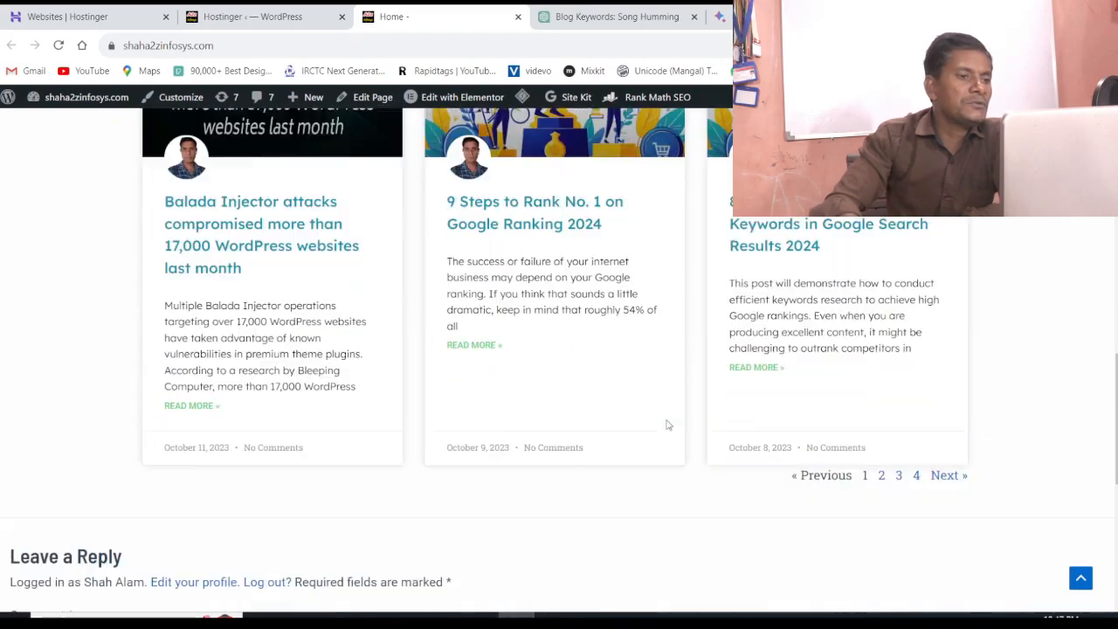
scroll(669, 425, "up", 4)
scroll(670, 420, "up", 10)
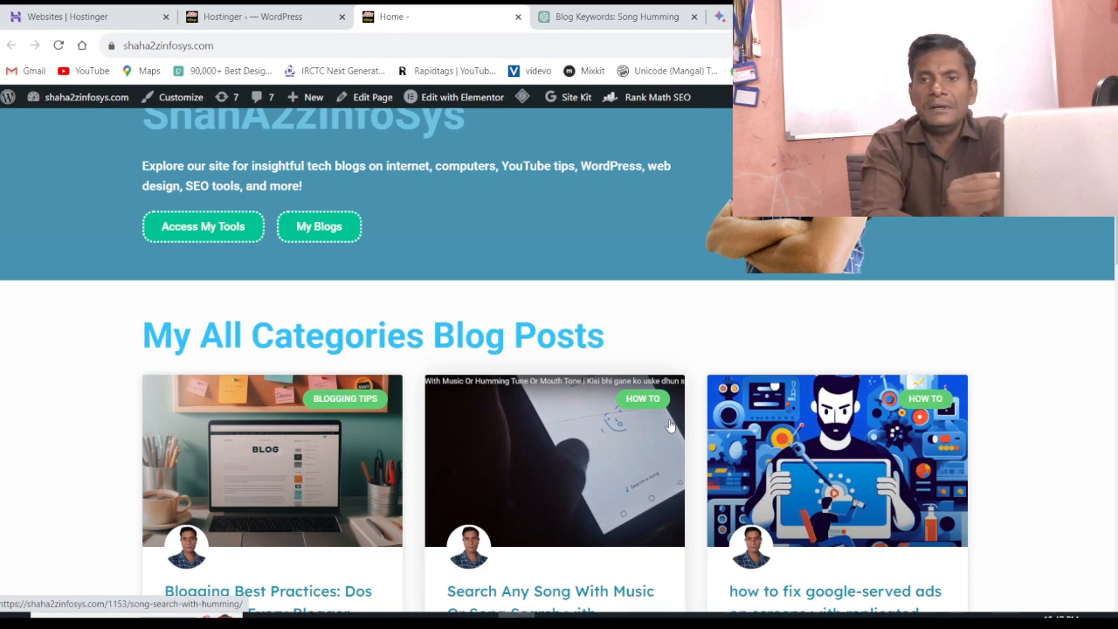
scroll(260, 461, "down", 2)
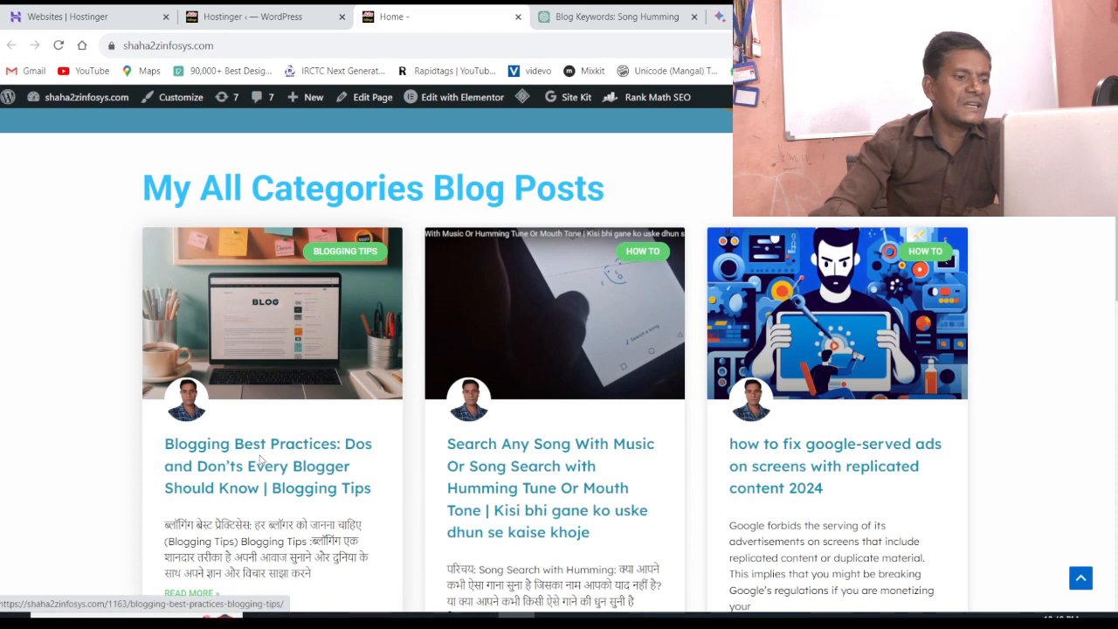
left_click(251, 452)
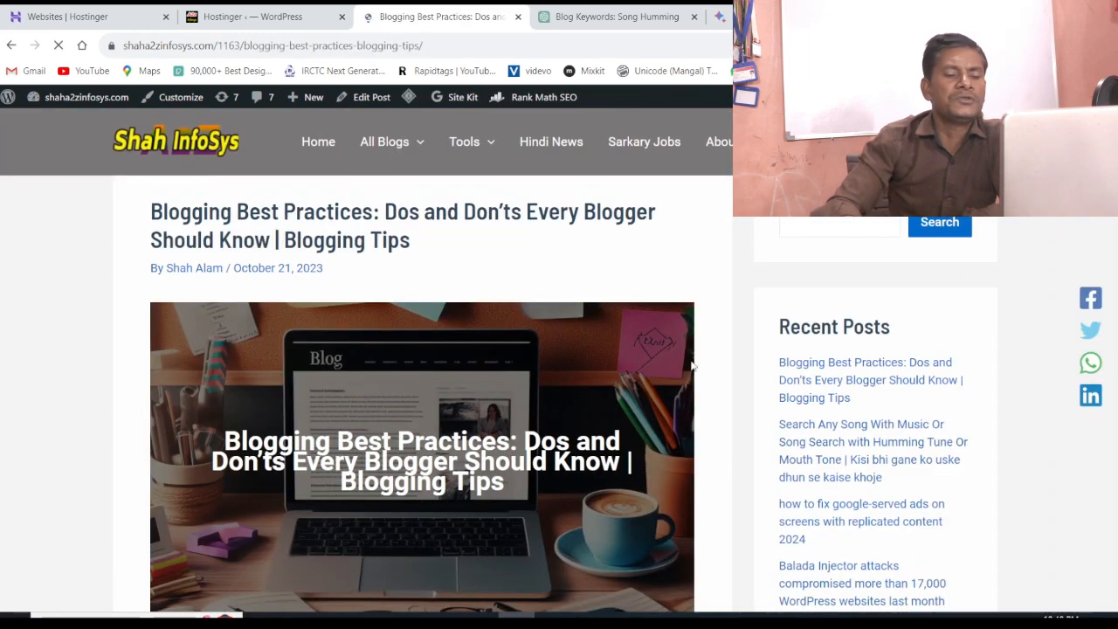
Examine the post's featured image, its dos and don'ts text and the desk illustration within the article
scroll(738, 361, "down", 1)
scroll(730, 353, "down", 2)
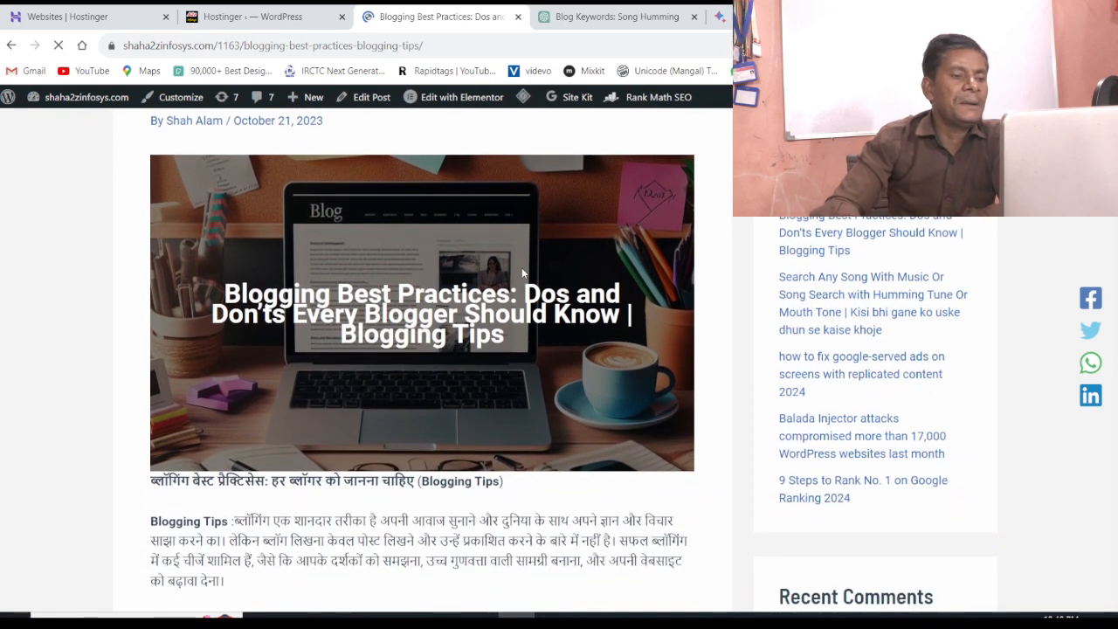
scroll(638, 306, "down", 1)
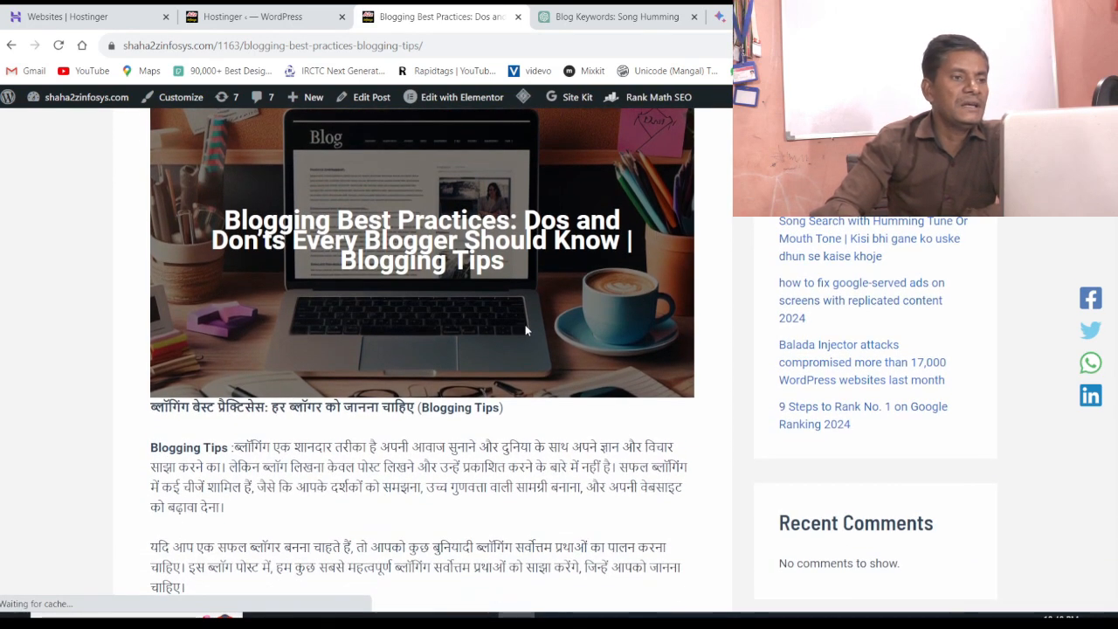
scroll(615, 312, "up", 3)
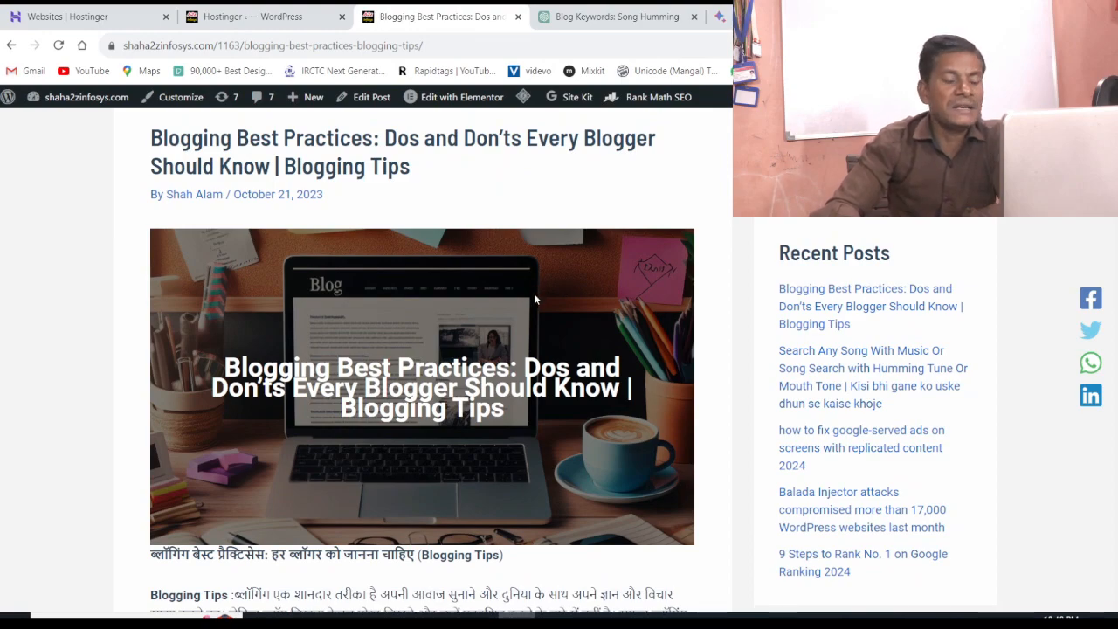
scroll(539, 315, "down", 12)
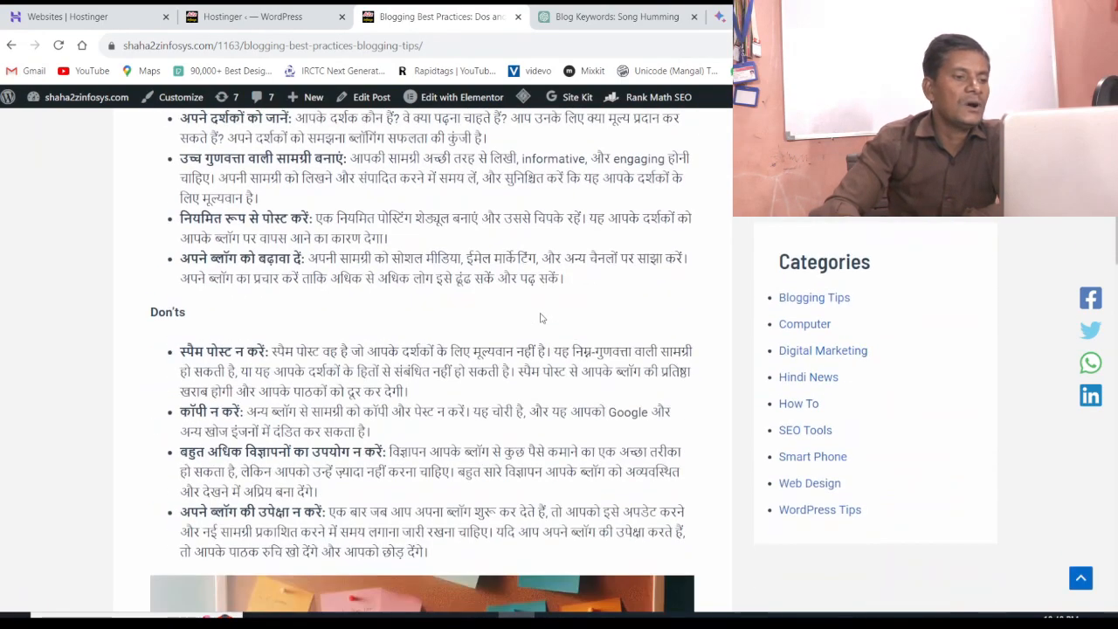
scroll(540, 318, "down", 7)
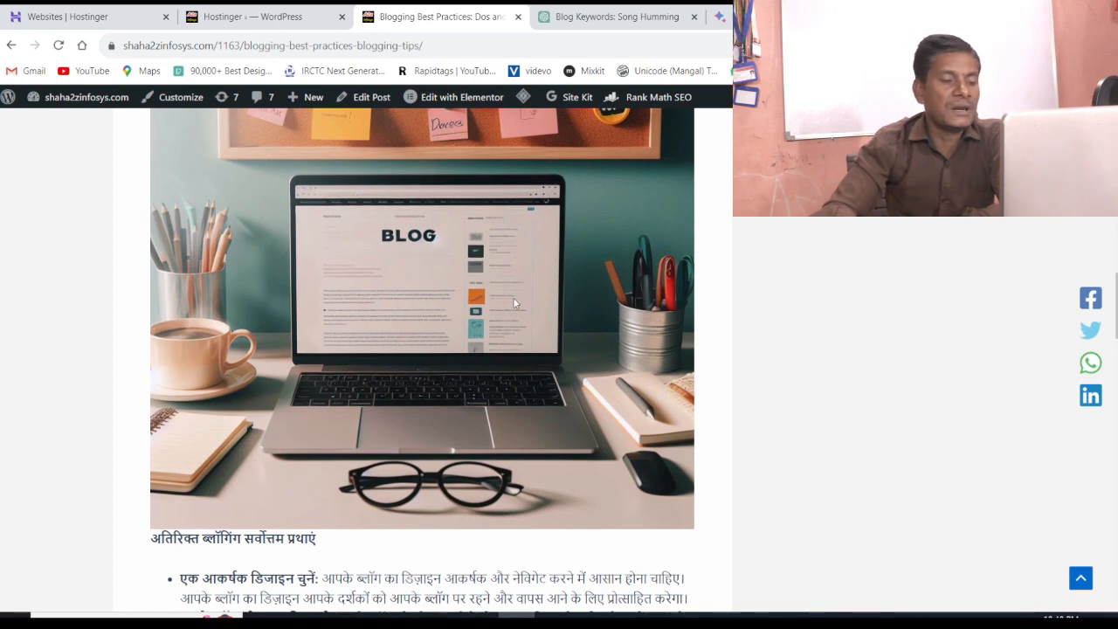
scroll(483, 312, "up", 2)
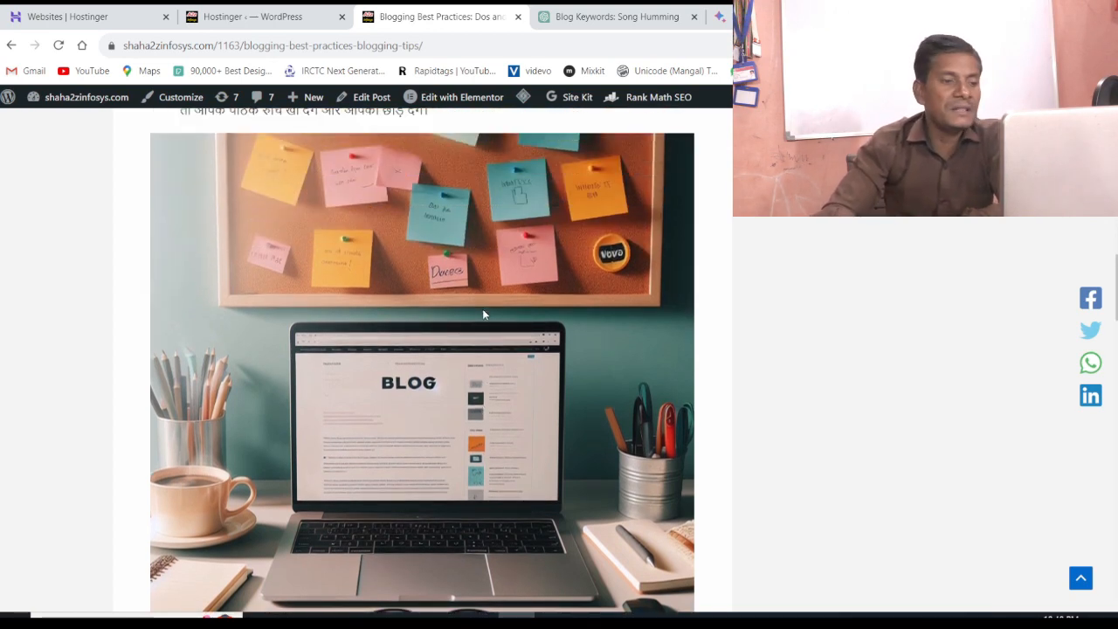
scroll(483, 314, "up", 5)
scroll(483, 313, "up", 10)
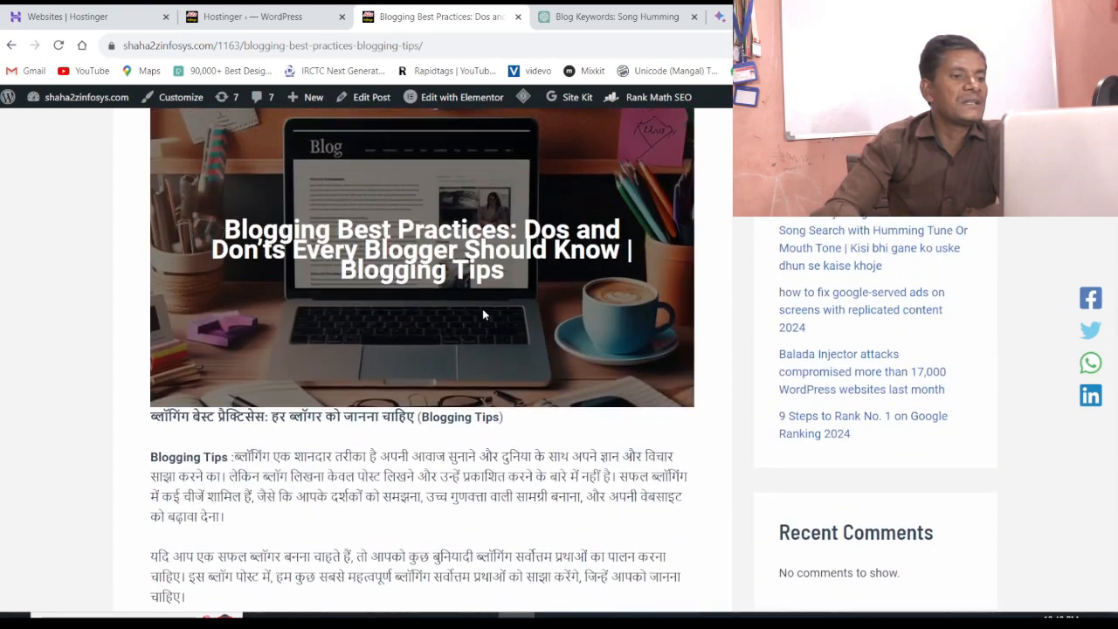
scroll(411, 306, "down", 1)
scroll(409, 303, "down", 1)
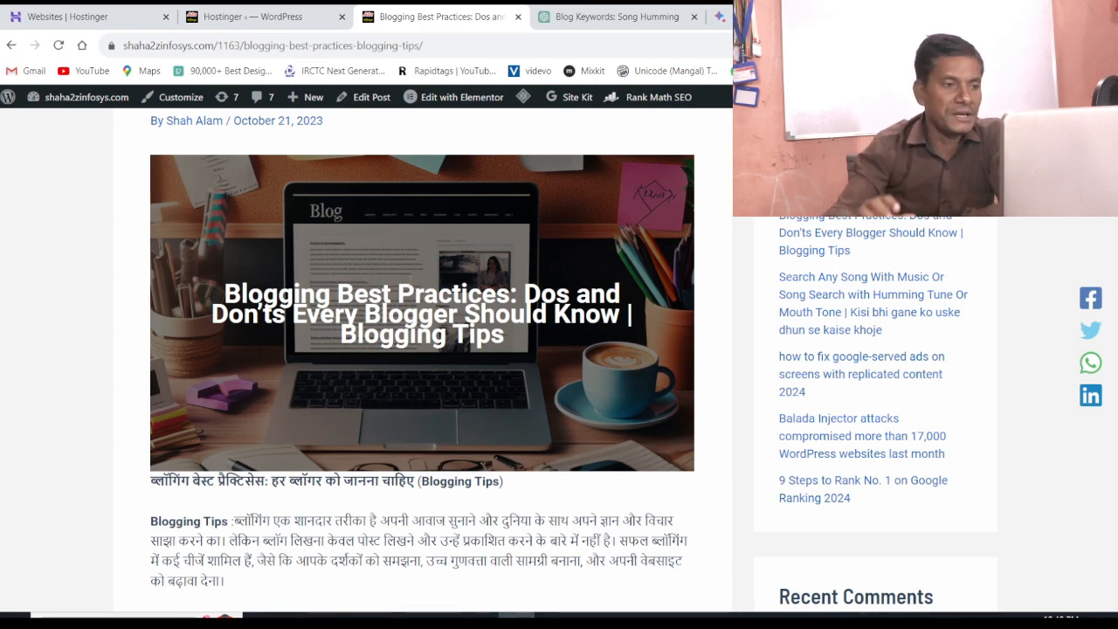
scroll(452, 365, "down", 3)
scroll(455, 367, "up", 3)
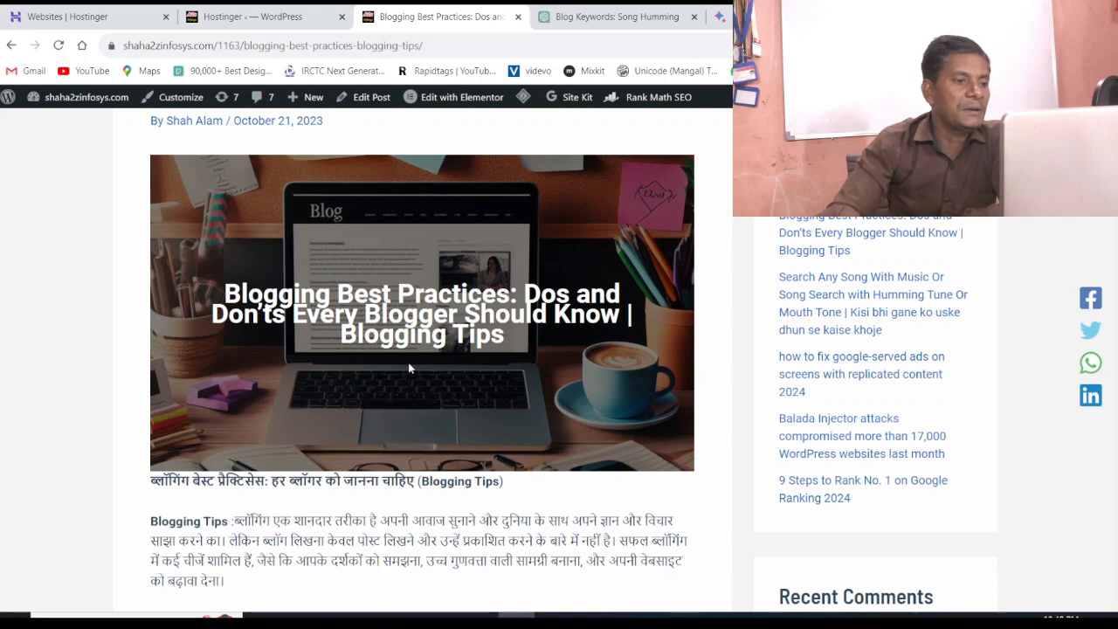
scroll(452, 343, "down", 12)
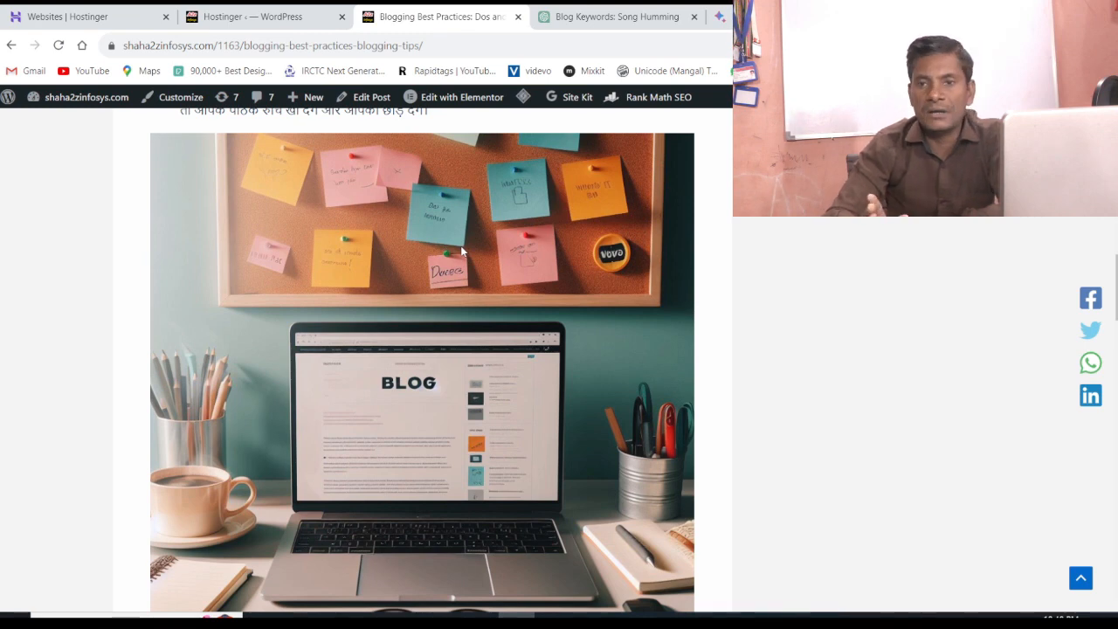
scroll(479, 282, "down", 1)
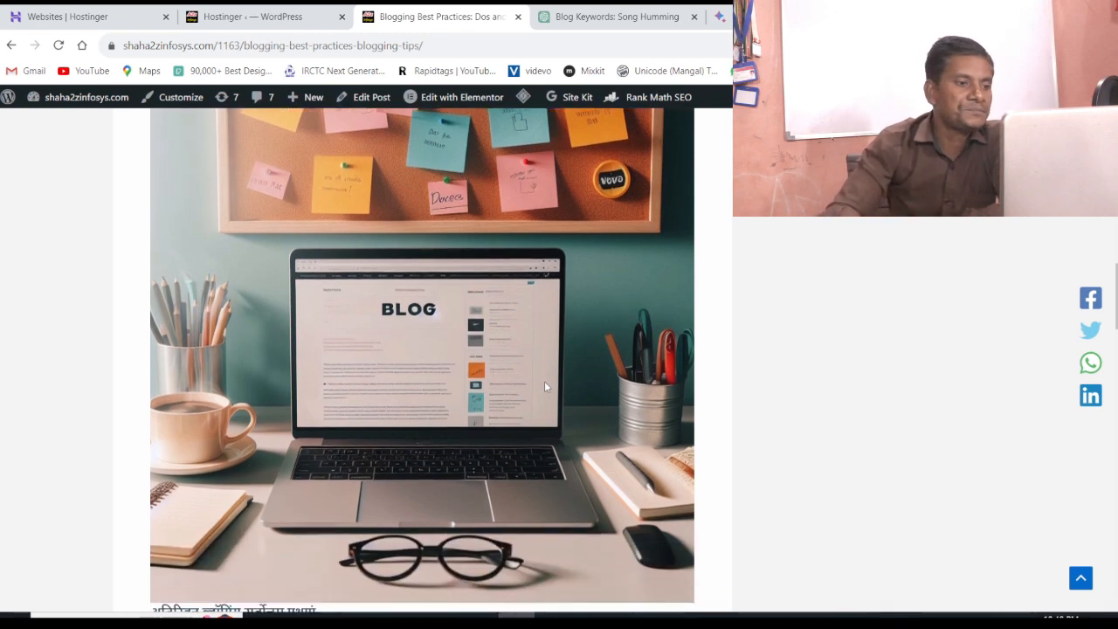
scroll(563, 470, "down", 2)
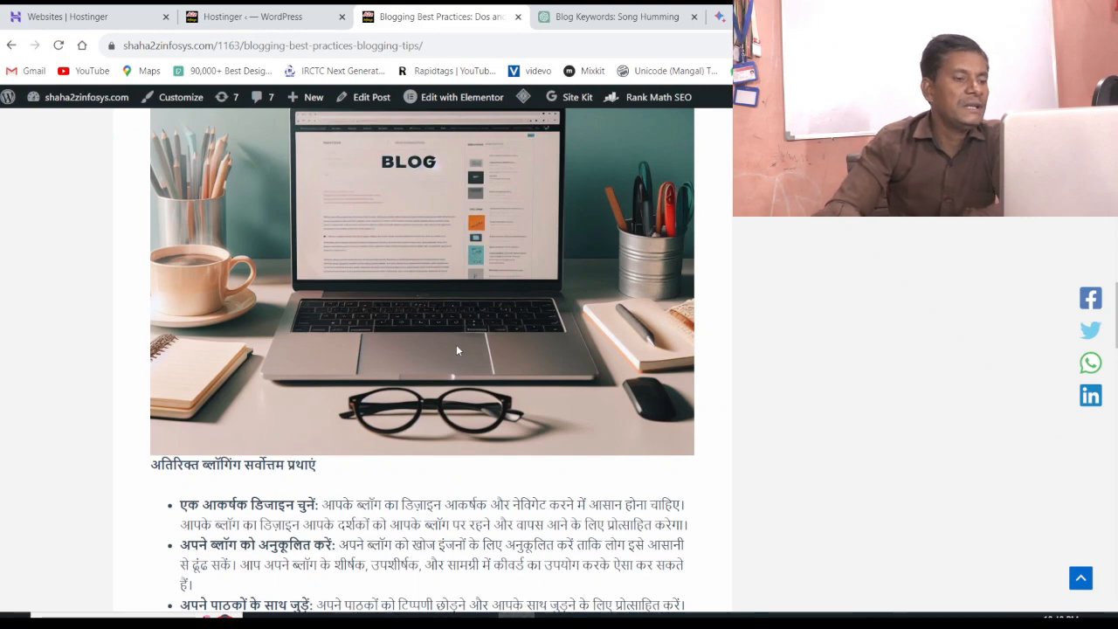
scroll(456, 350, "up", 15)
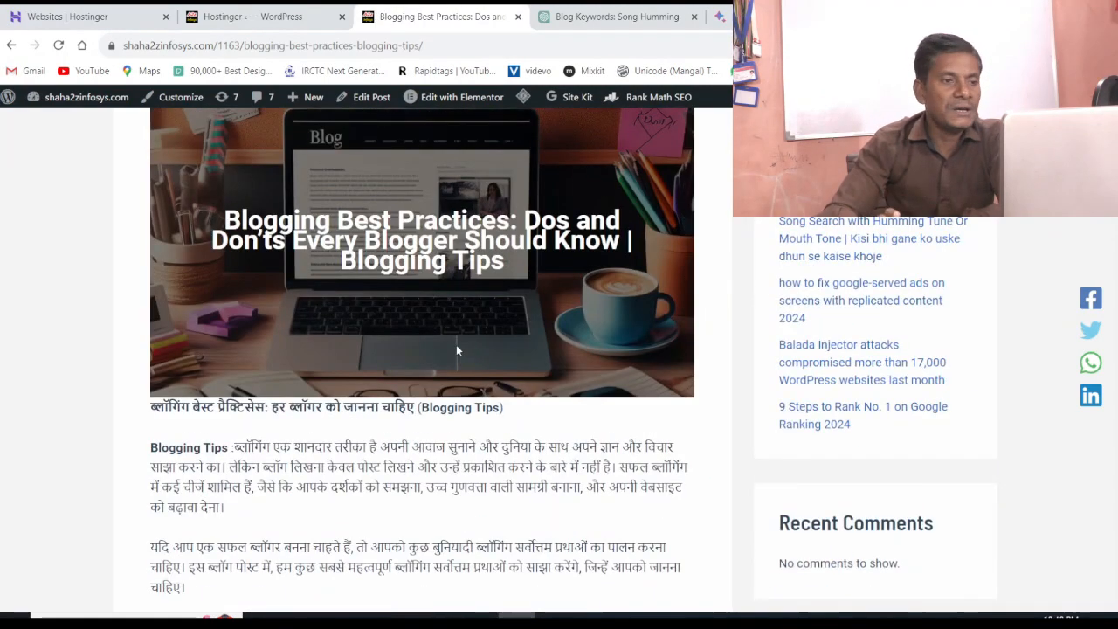
scroll(456, 350, "up", 3)
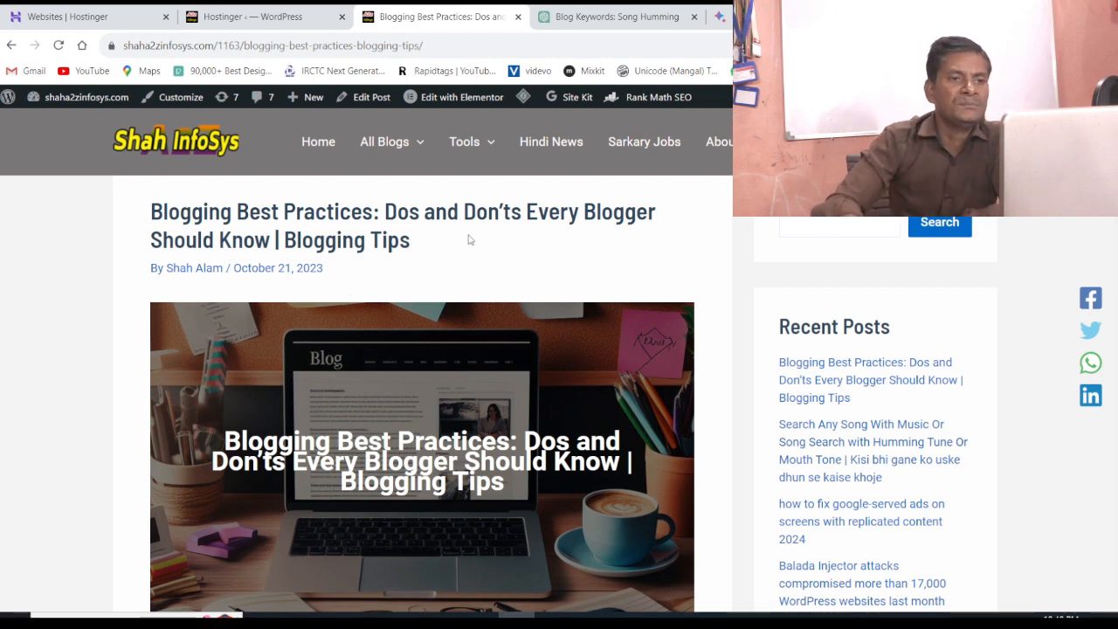
Switch to the ChatGPT conversation and review the focus keywords suggested for the blog title
left_click(609, 17)
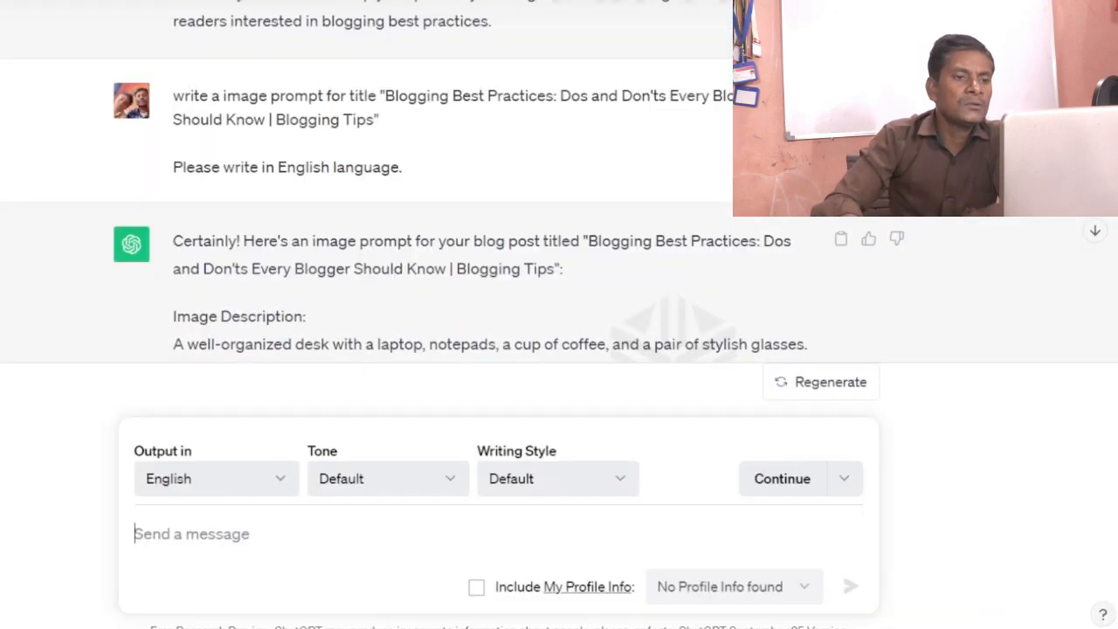
scroll(614, 200, "up", 5)
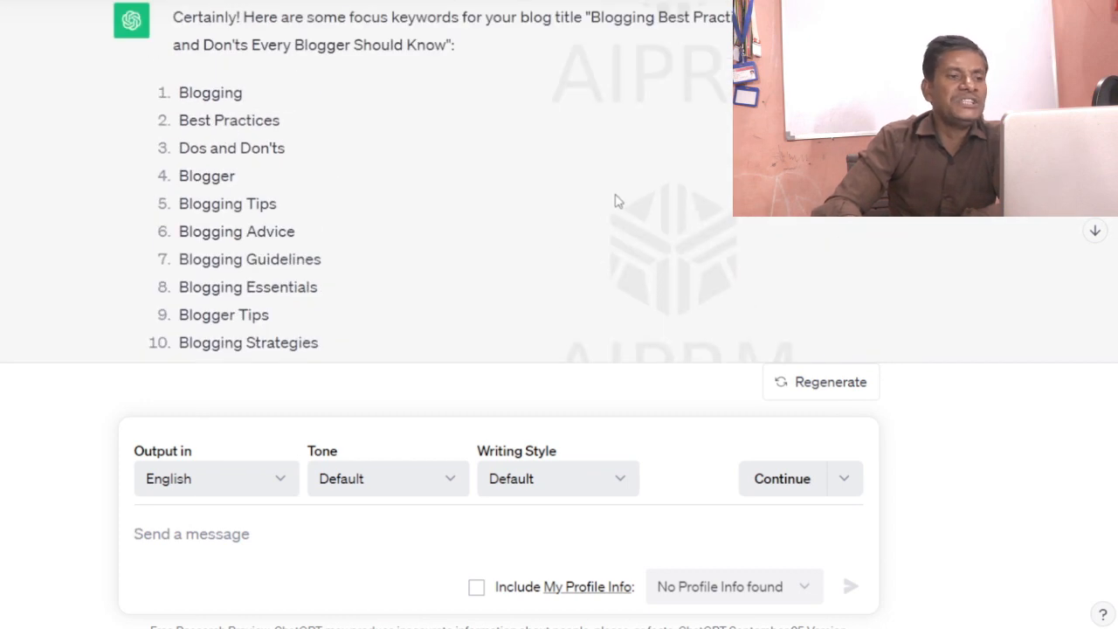
scroll(615, 200, "up", 2)
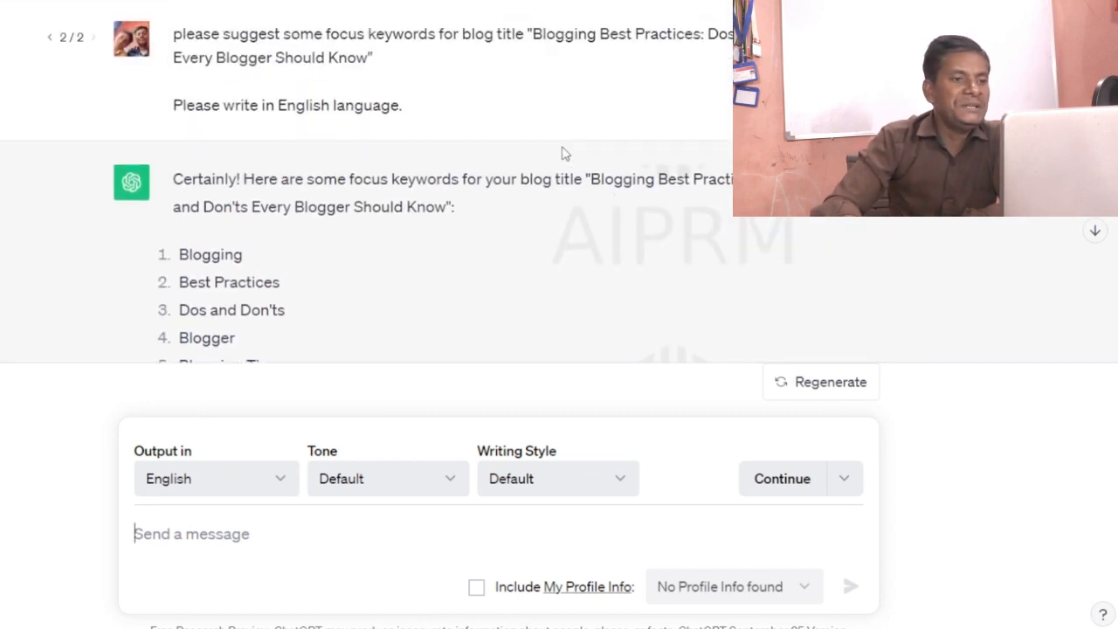
scroll(564, 154, "down", 1)
scroll(564, 154, "up", 1)
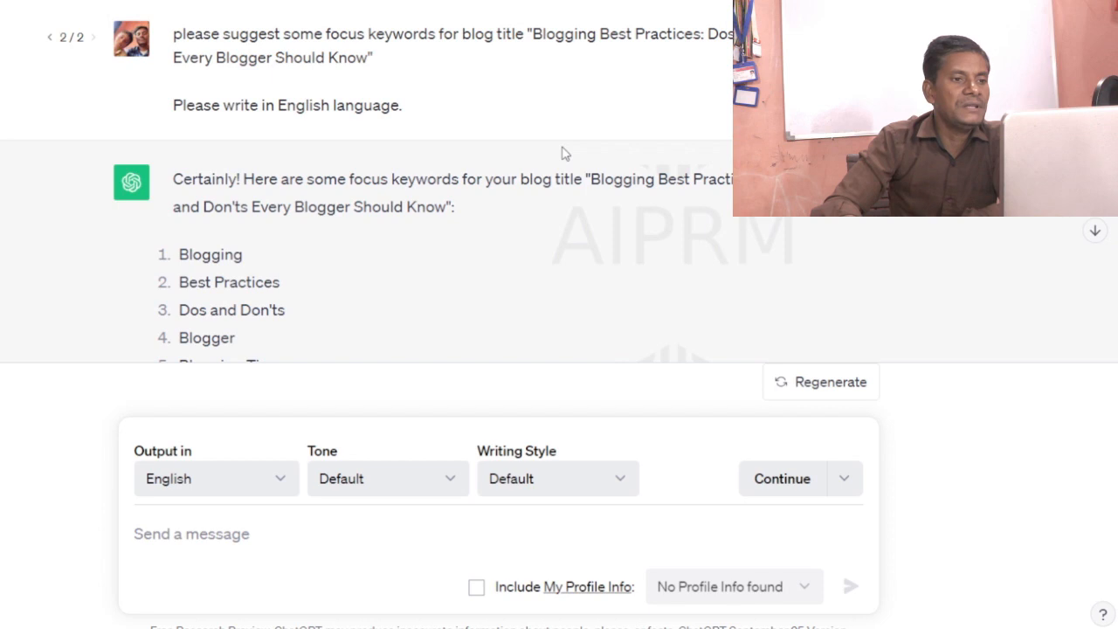
Review the image prompt request for the blog title and the image description in ChatGPT's reply
scroll(563, 154, "down", 7)
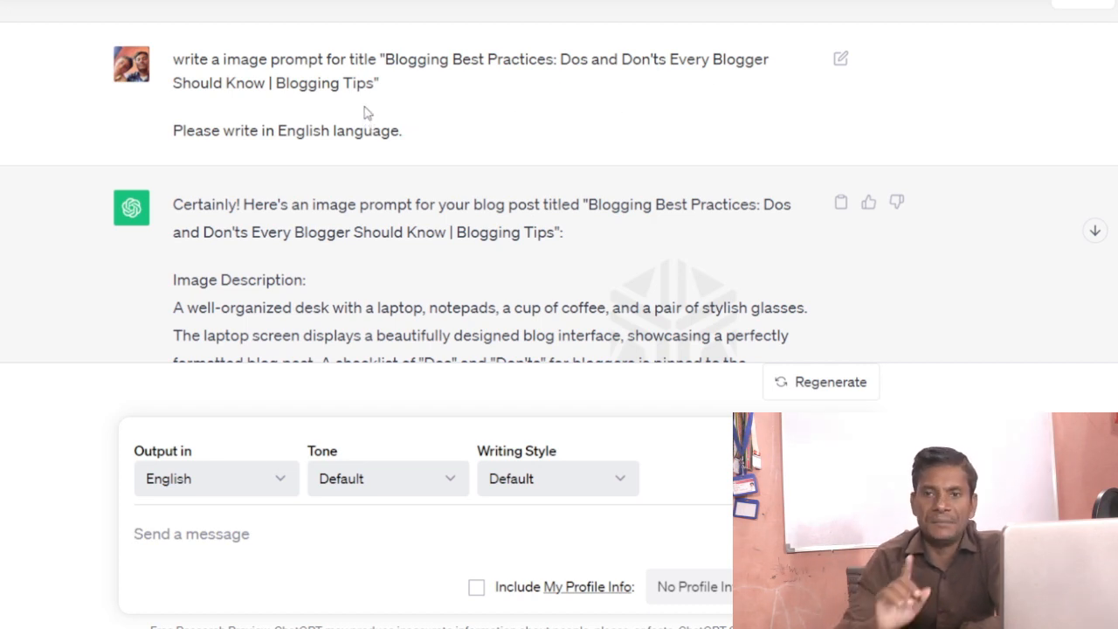
scroll(371, 115, "down", 3)
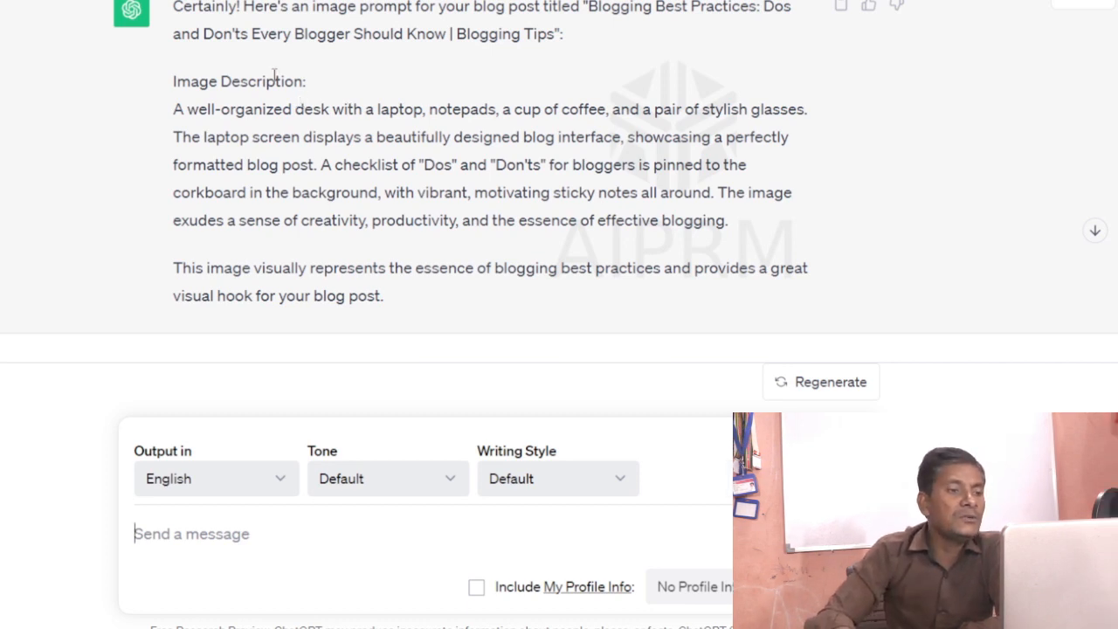
scroll(269, 82, "up", 1)
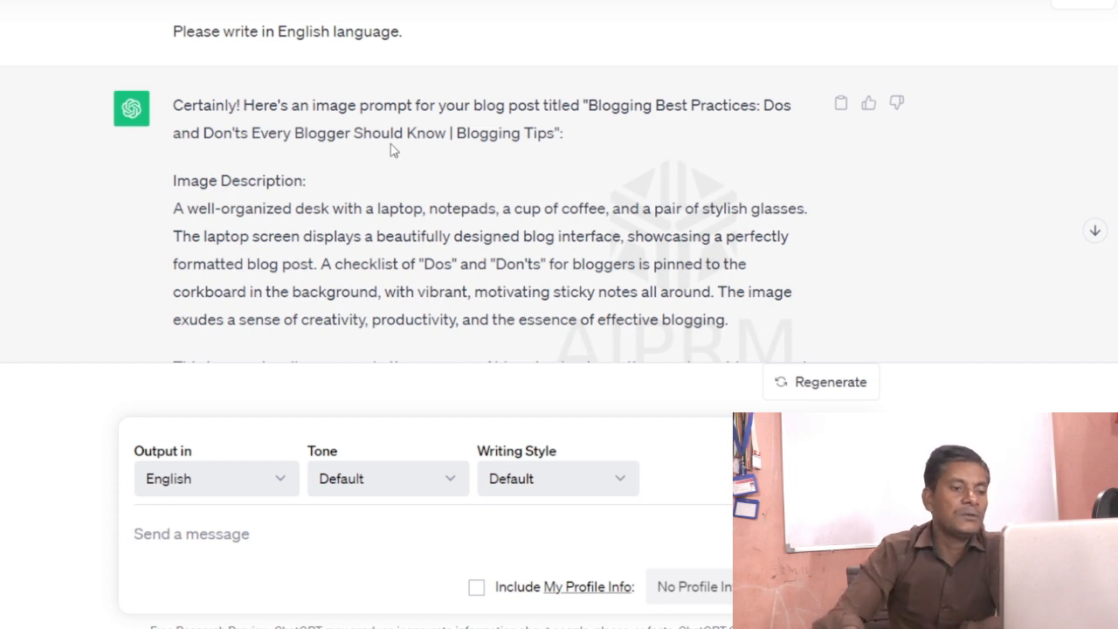
scroll(419, 91, "down", 2)
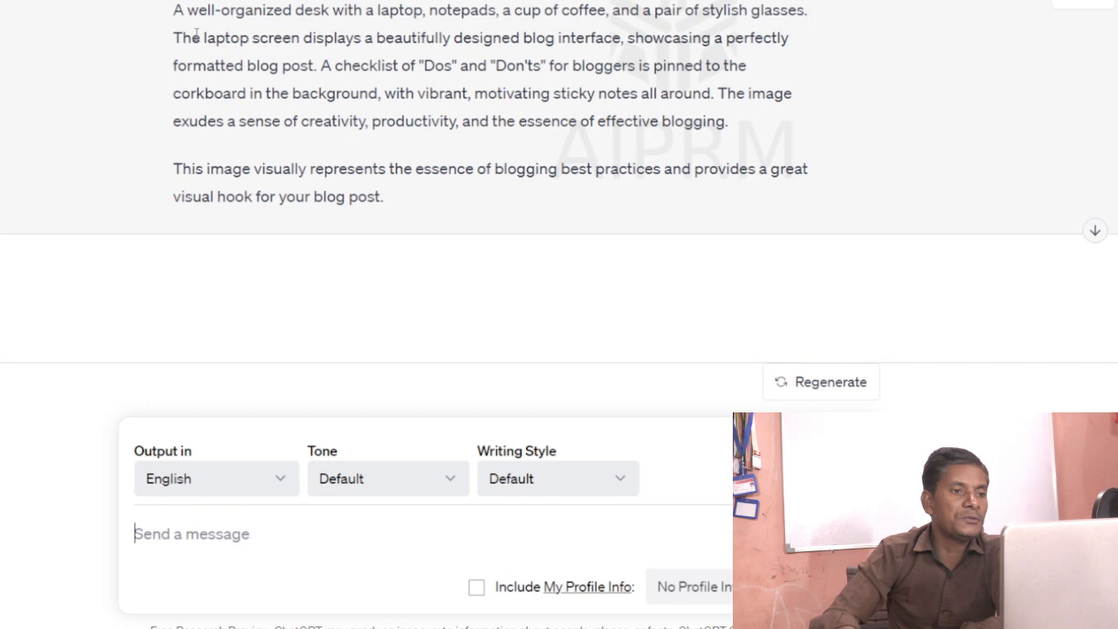
scroll(183, 25, "up", 2)
scroll(412, 145, "up", 4)
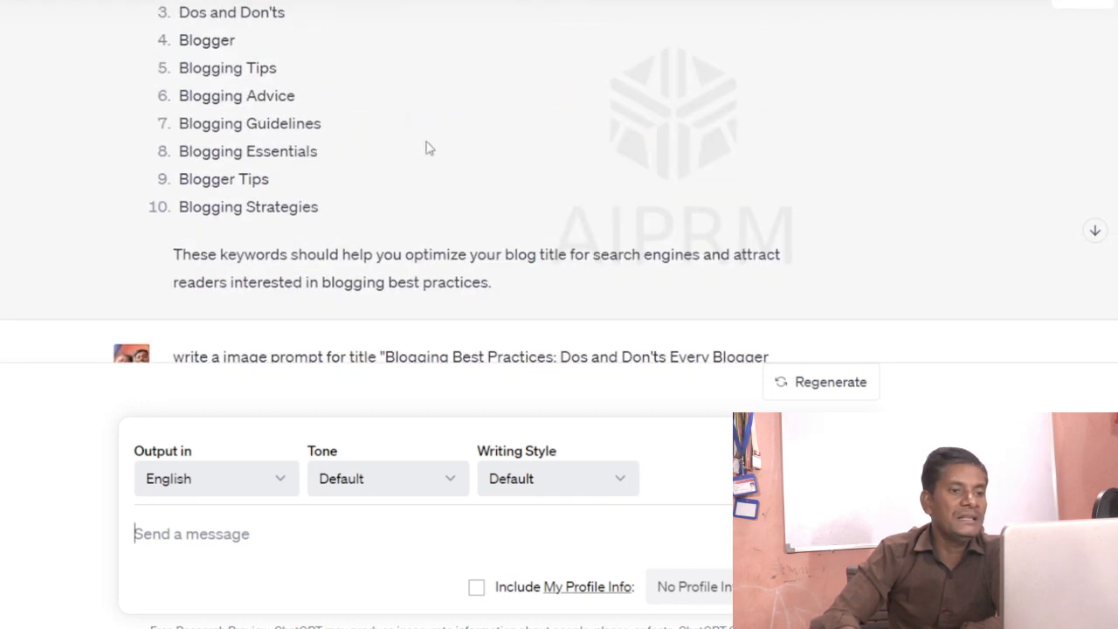
Reopen the "write a image prompt for title" message for editing and resubmit it with the same wording for a new reply
scroll(676, 246, "up", 2)
scroll(676, 246, "down", 3)
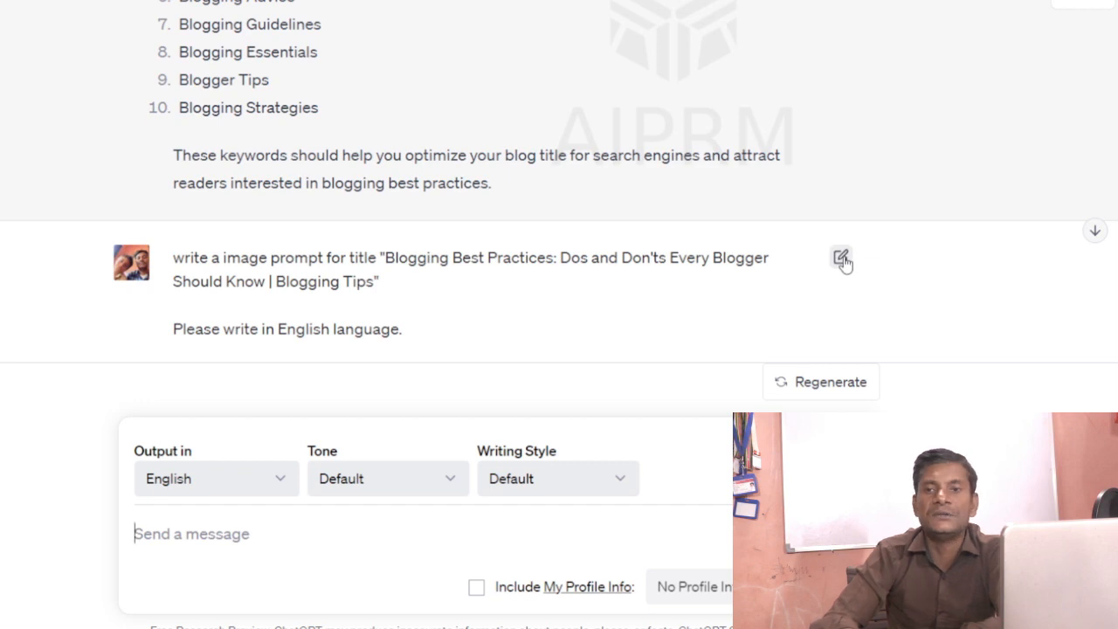
left_click(840, 257)
scroll(844, 262, "down", 2)
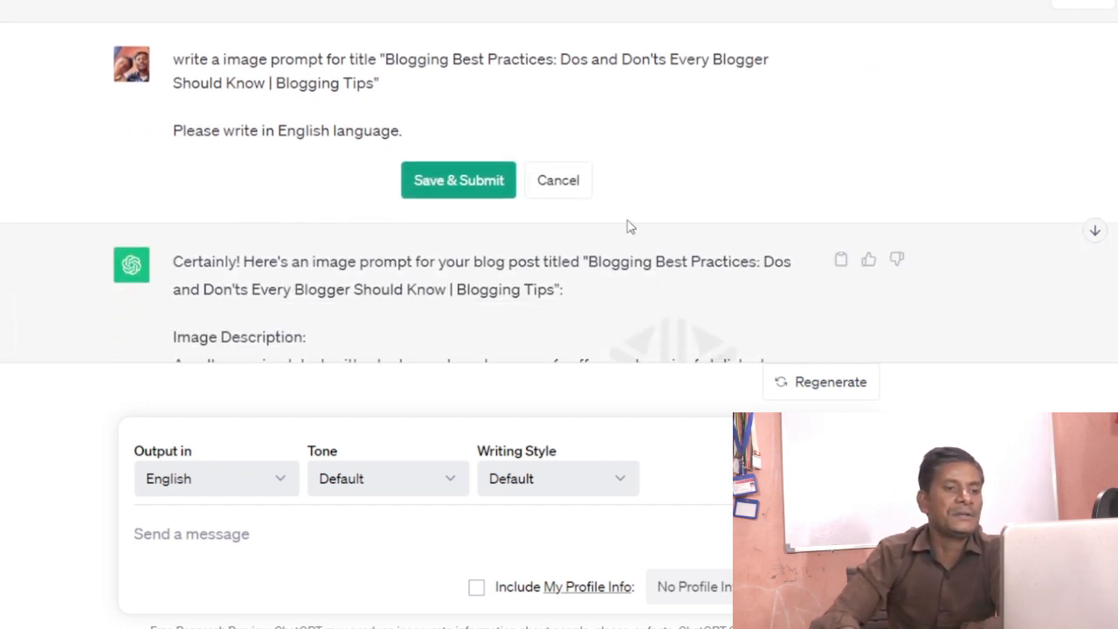
left_click(449, 185)
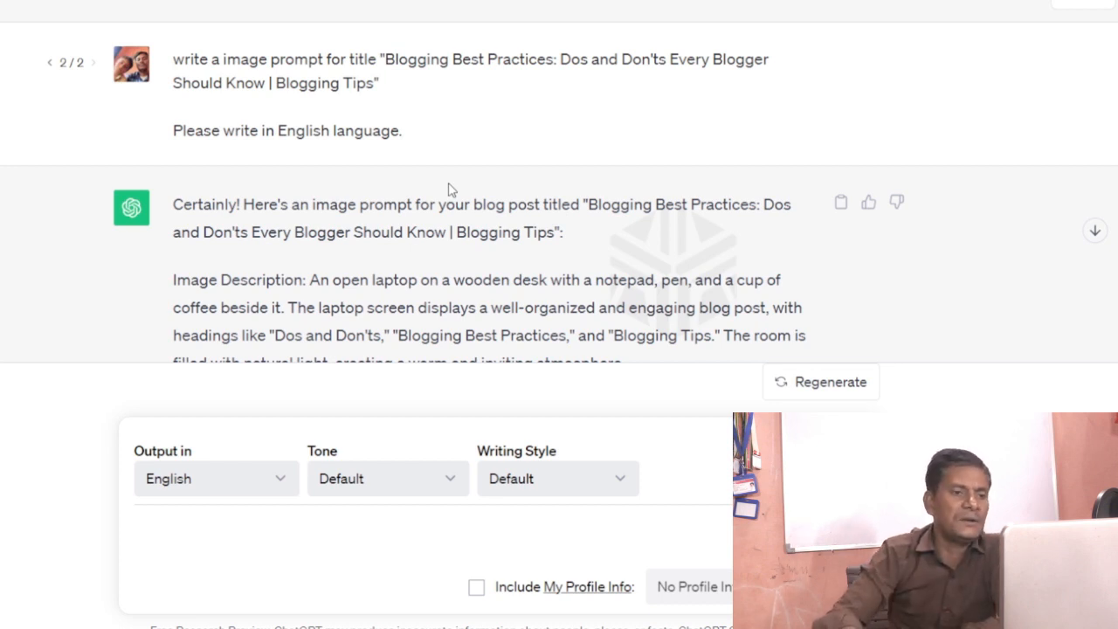
Copy the image description text about an open laptop on a wooden desk from ChatGPT's latest reply
scroll(450, 190, "down", 2)
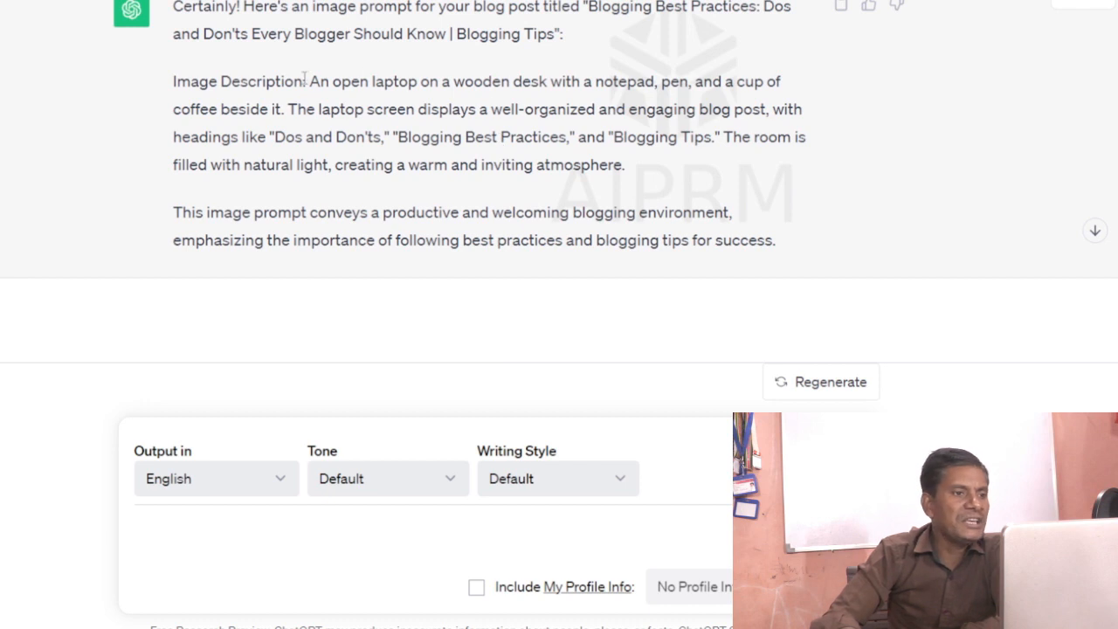
scroll(368, 105, "down", 1)
scroll(368, 105, "up", 2)
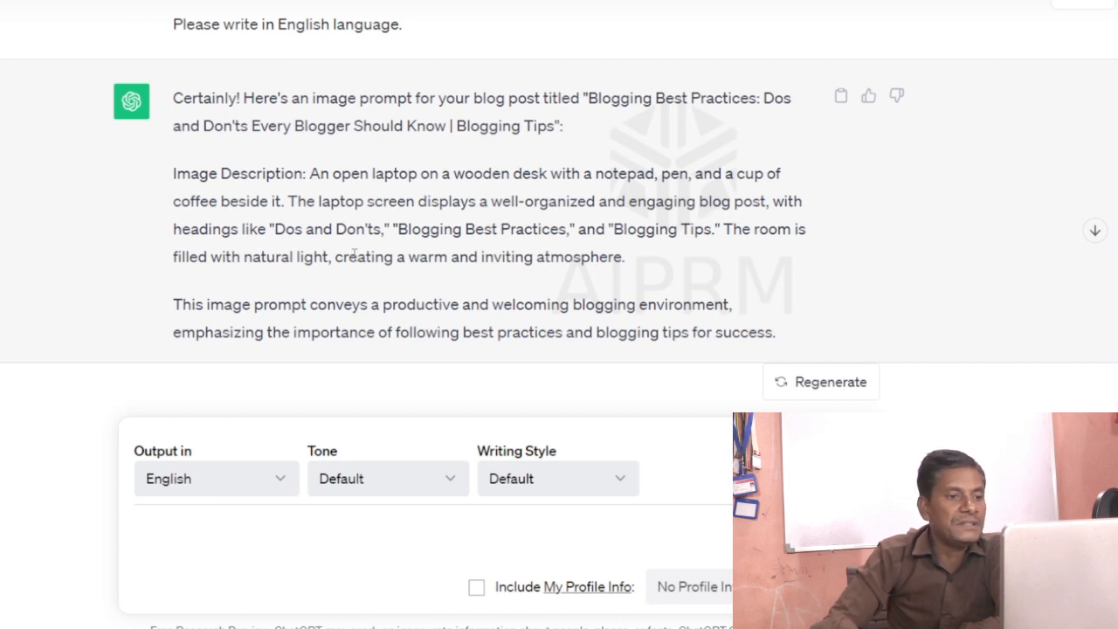
scroll(428, 277, "down", 1)
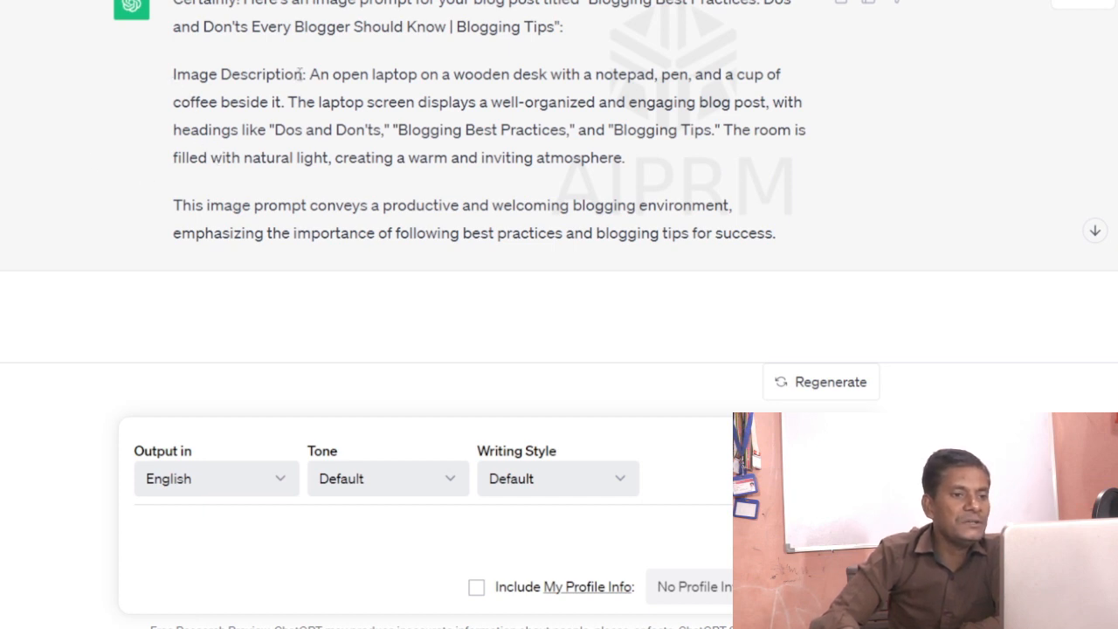
left_click_drag(311, 74, 710, 173)
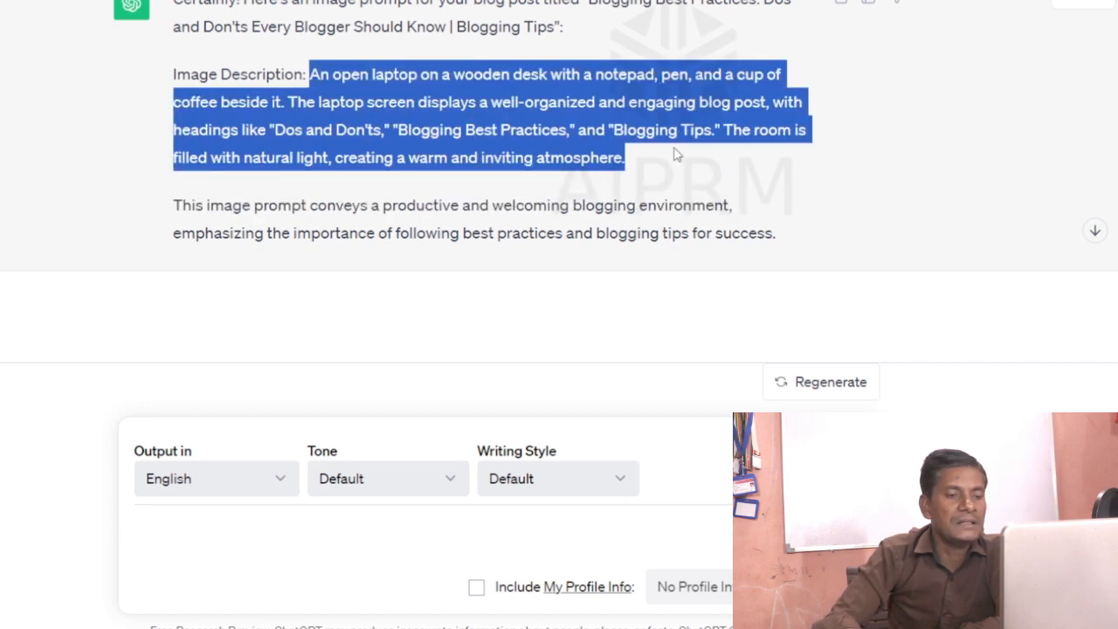
right_click(571, 104)
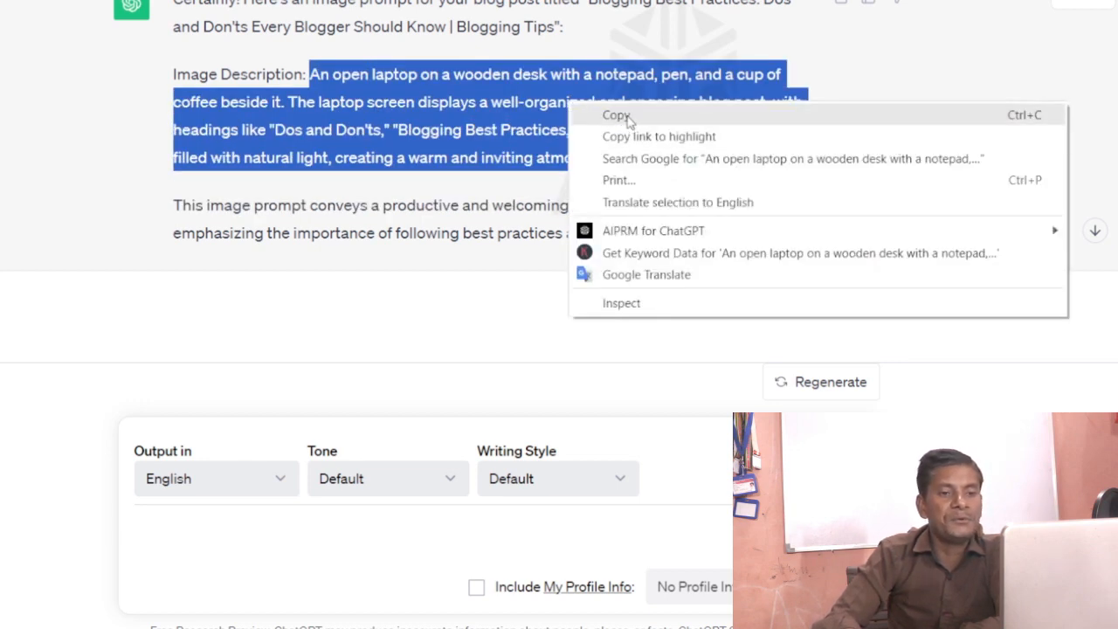
left_click(627, 123)
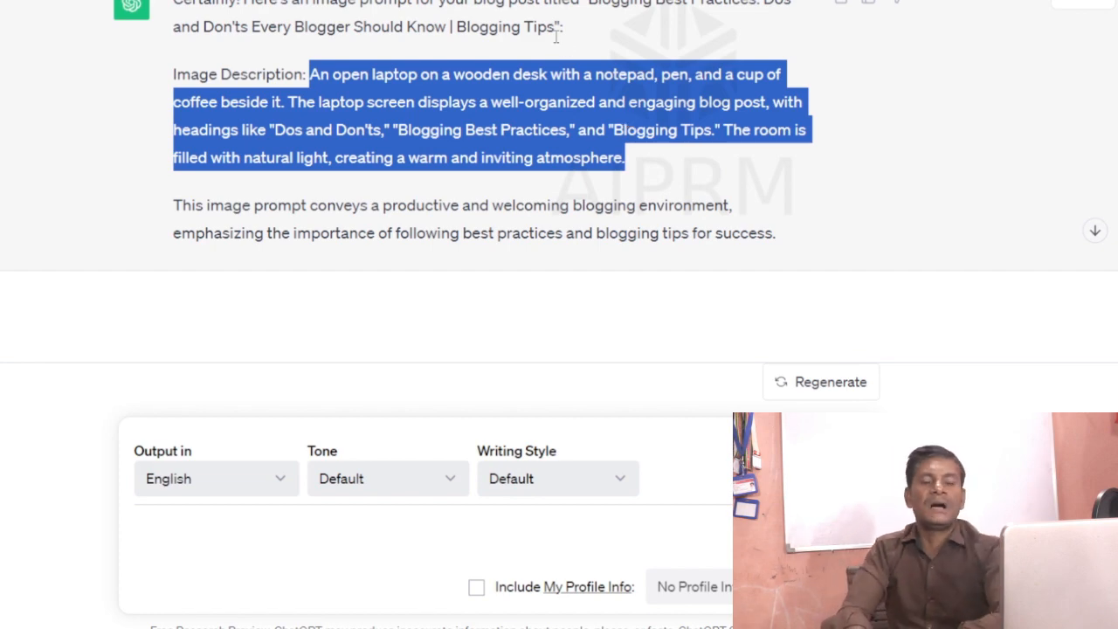
Switch to Microsoft Edge, search Bing for "bing ai image generator" and open Image Creator from Microsoft Bing
mouse_move(73, 627)
left_click(74, 581)
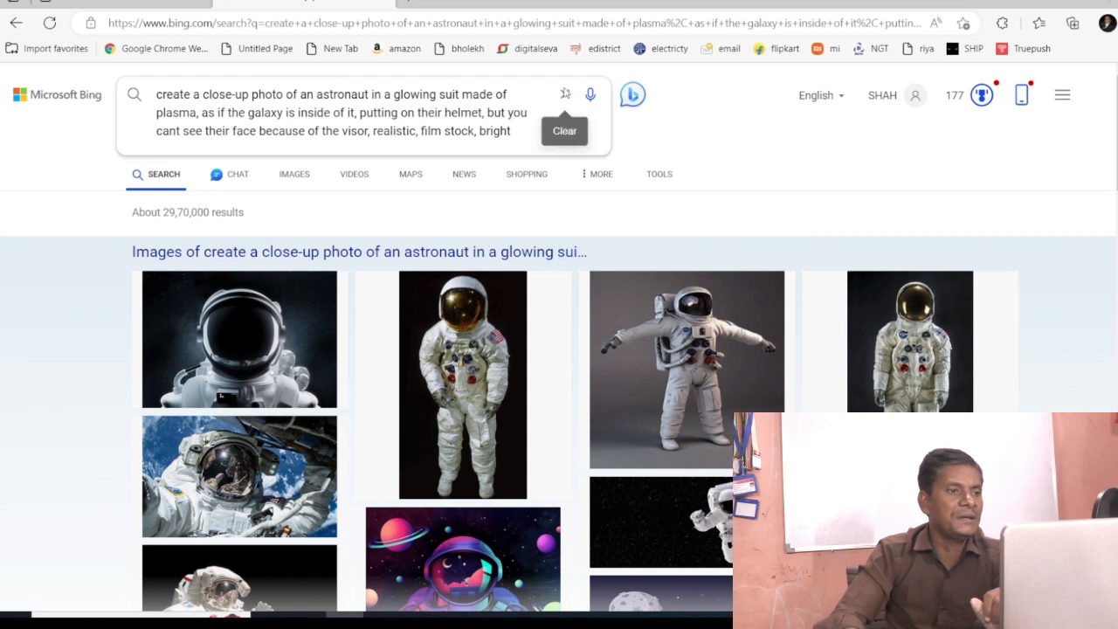
left_click(565, 94)
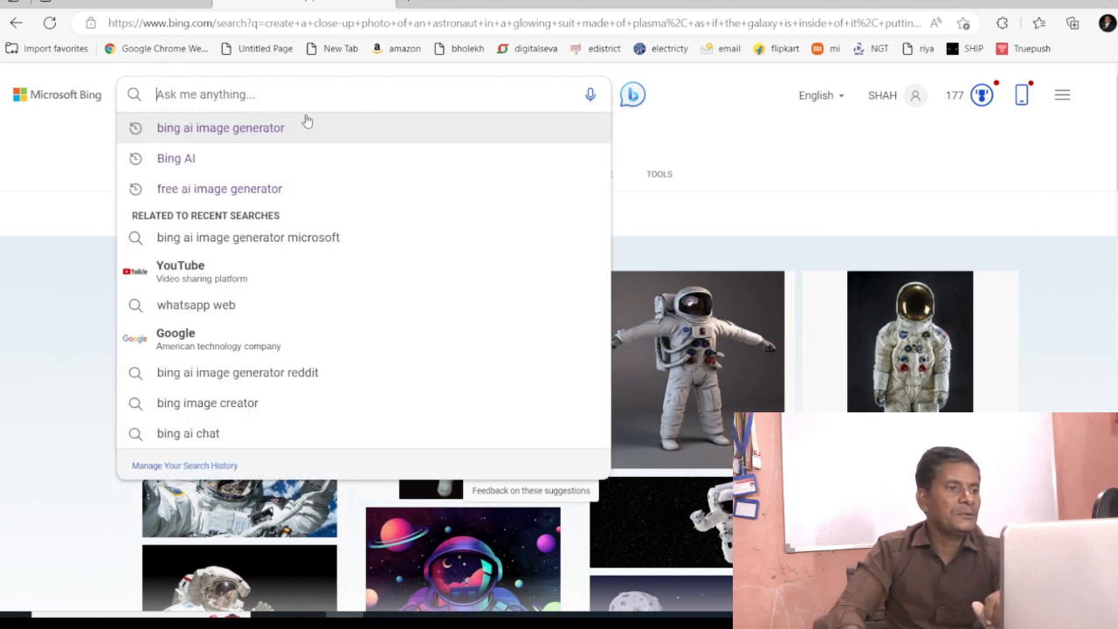
left_click(255, 131)
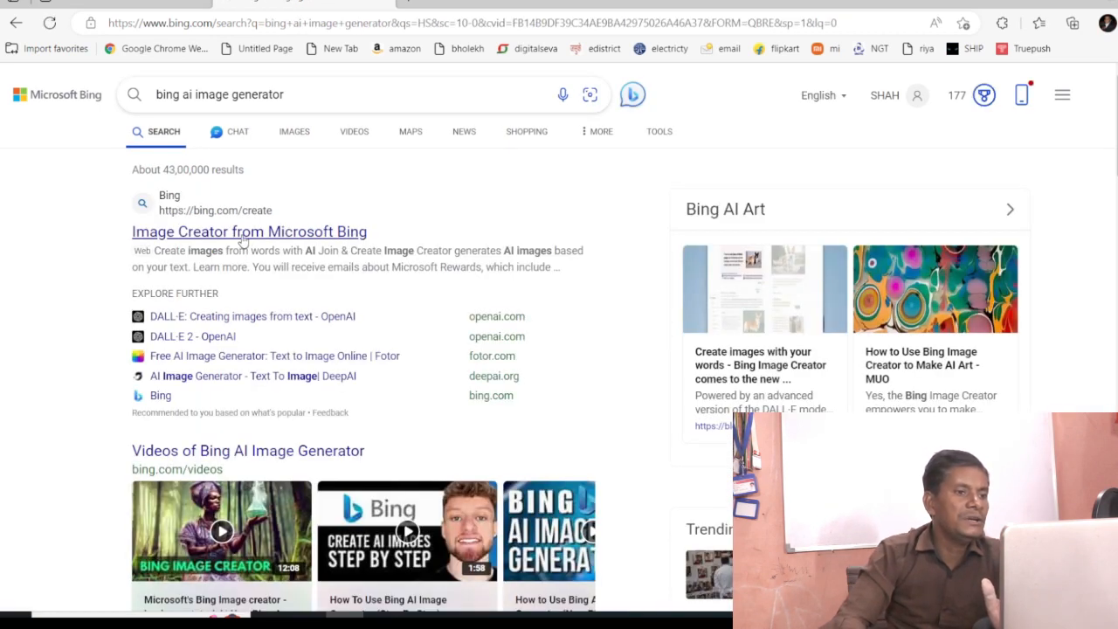
left_click(244, 239)
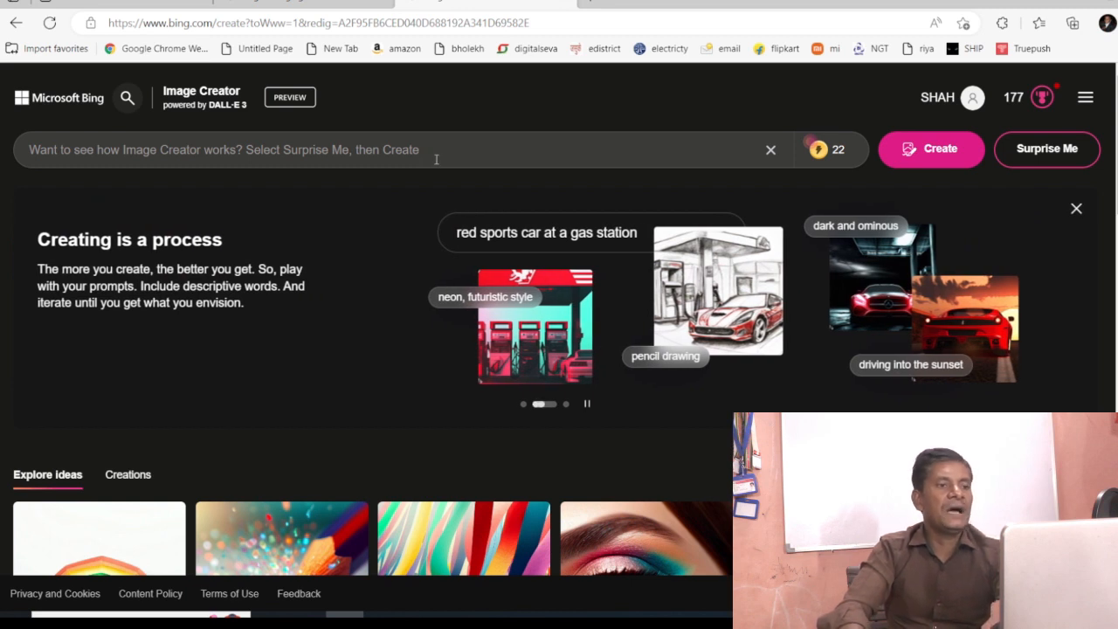
Paste the copied laptop-on-desk description as the Image Creator prompt and generate the images
left_click(436, 159)
key("ctrl+v")
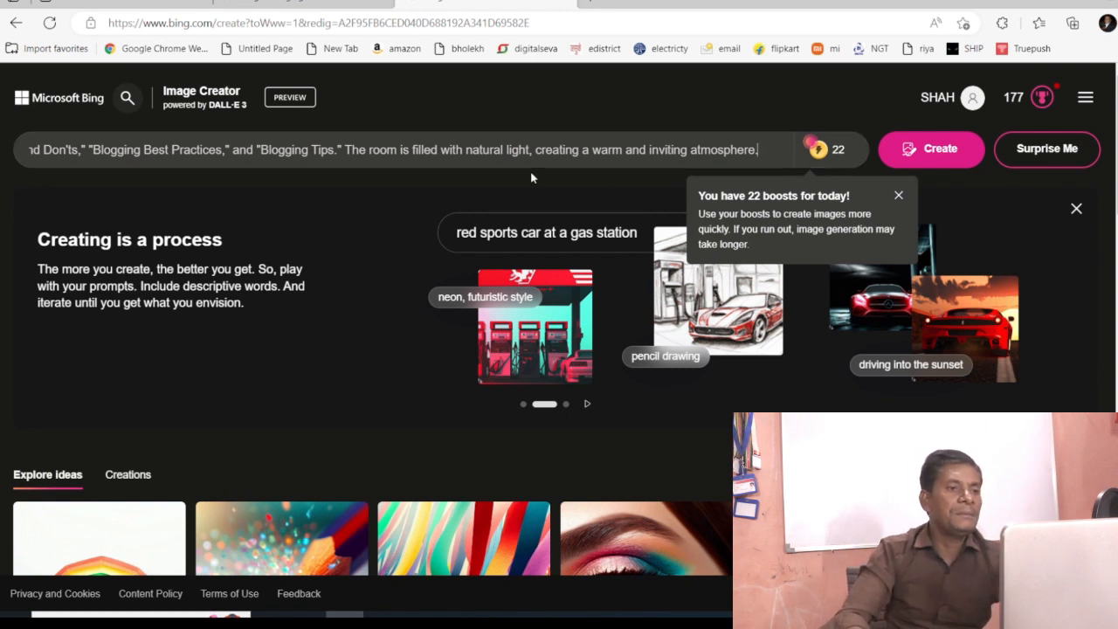
left_click(938, 156)
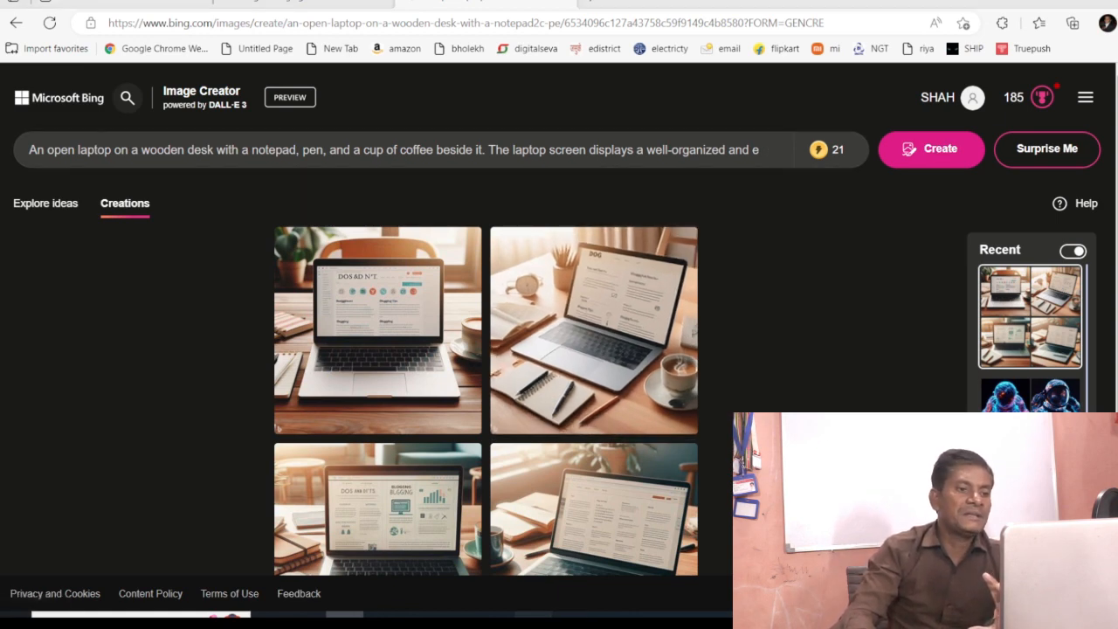
Switch to the blogging best practices post in Chrome and examine its featured image and the desk illustration in the article
left_click(534, 616)
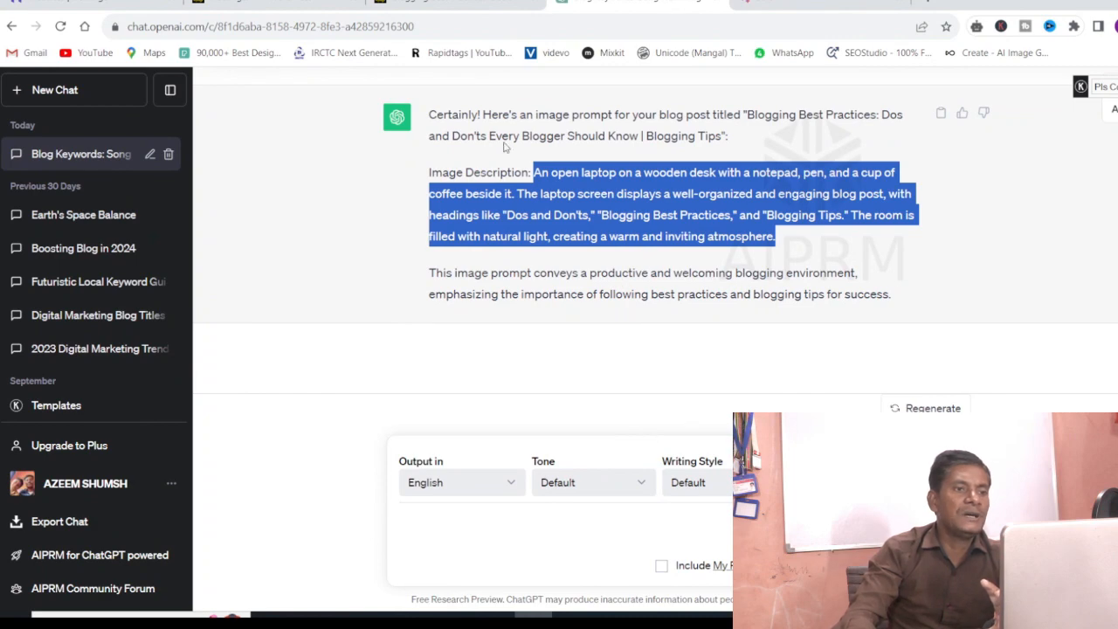
left_click(476, 5)
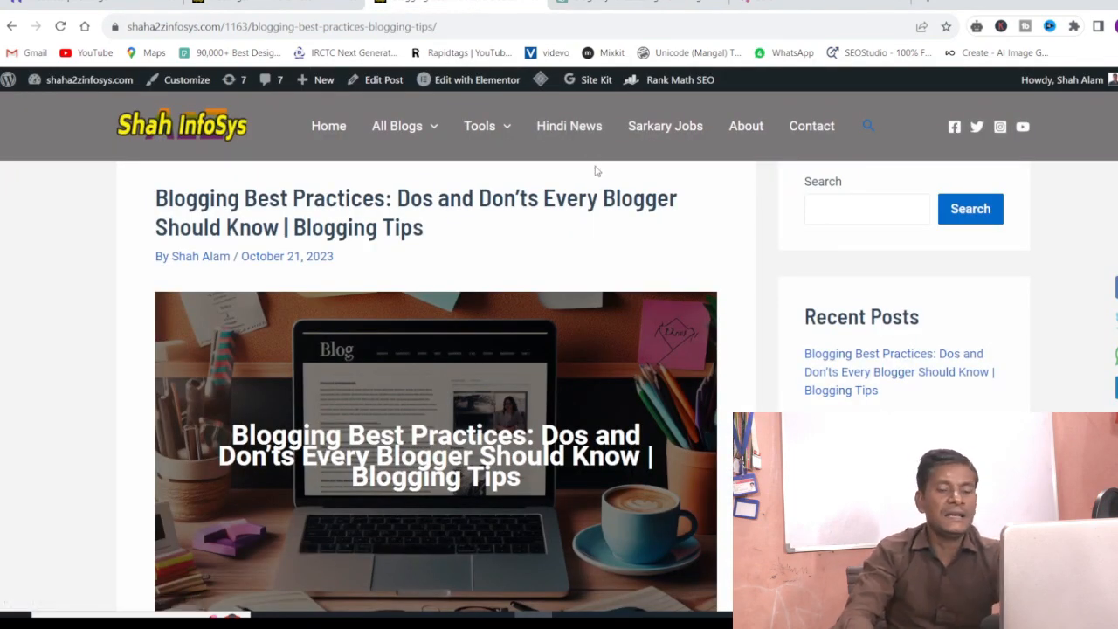
scroll(595, 170, "down", 2)
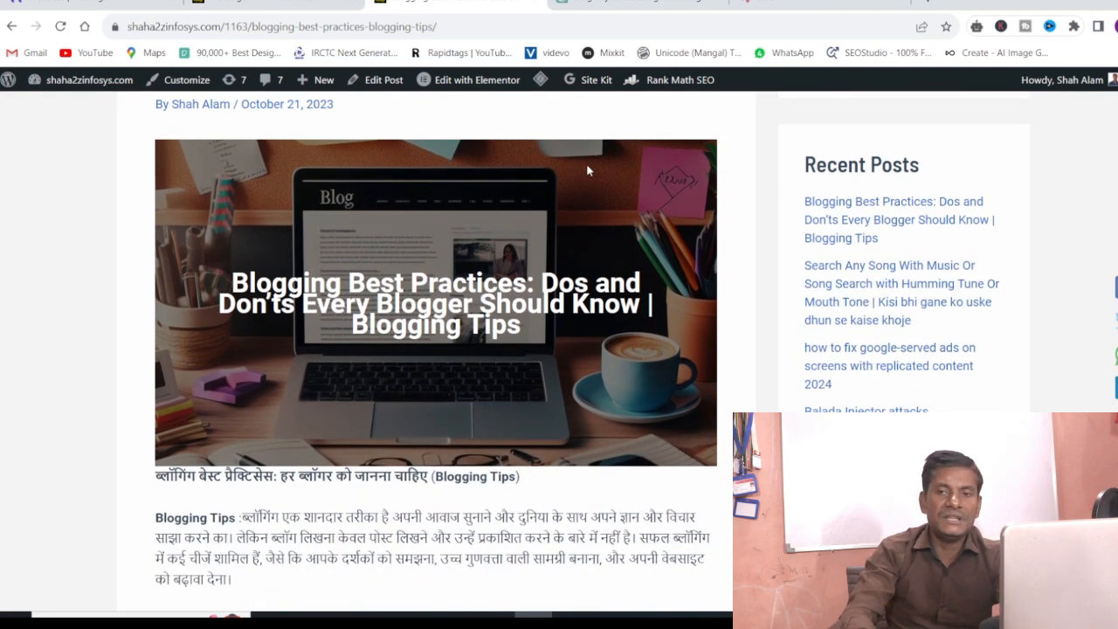
scroll(586, 170, "down", 2)
scroll(584, 169, "up", 2)
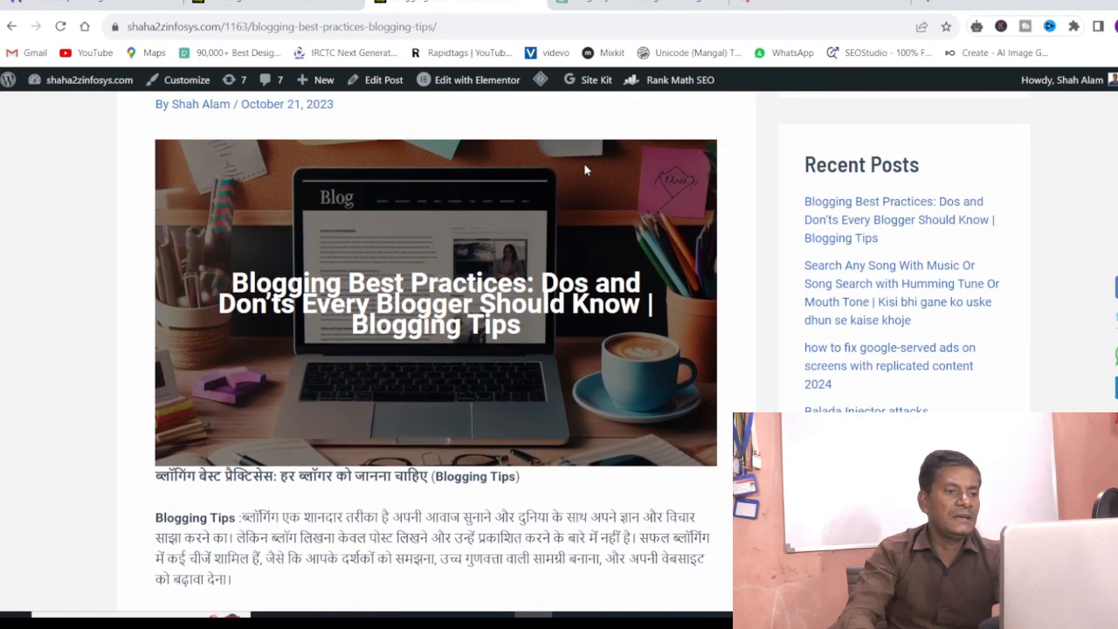
scroll(584, 166, "up", 2)
scroll(584, 166, "down", 8)
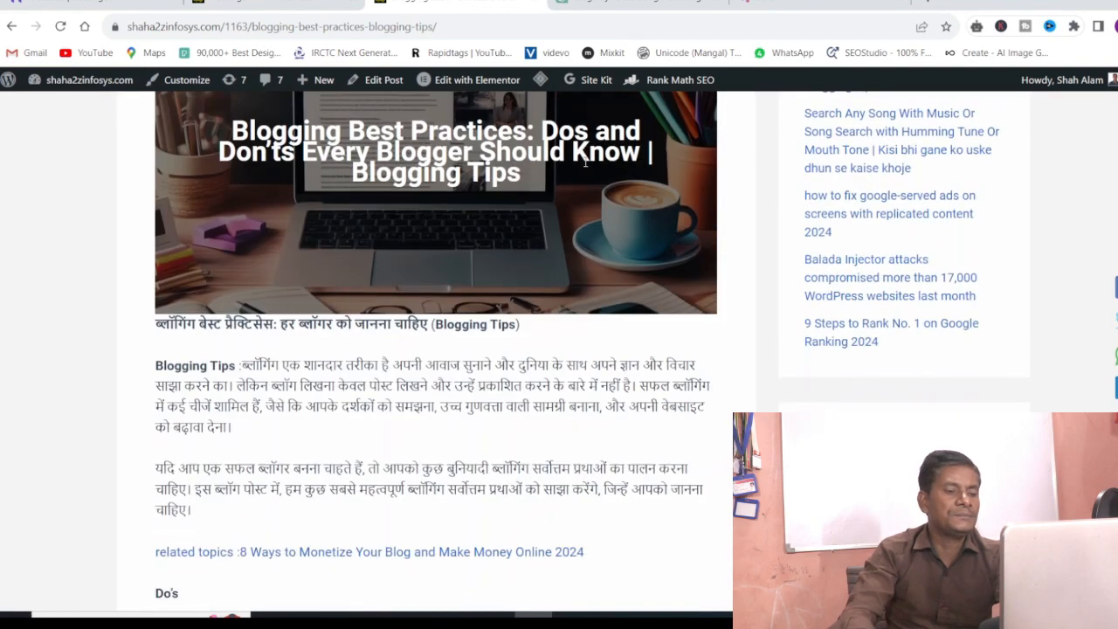
scroll(478, 131, "down", 12)
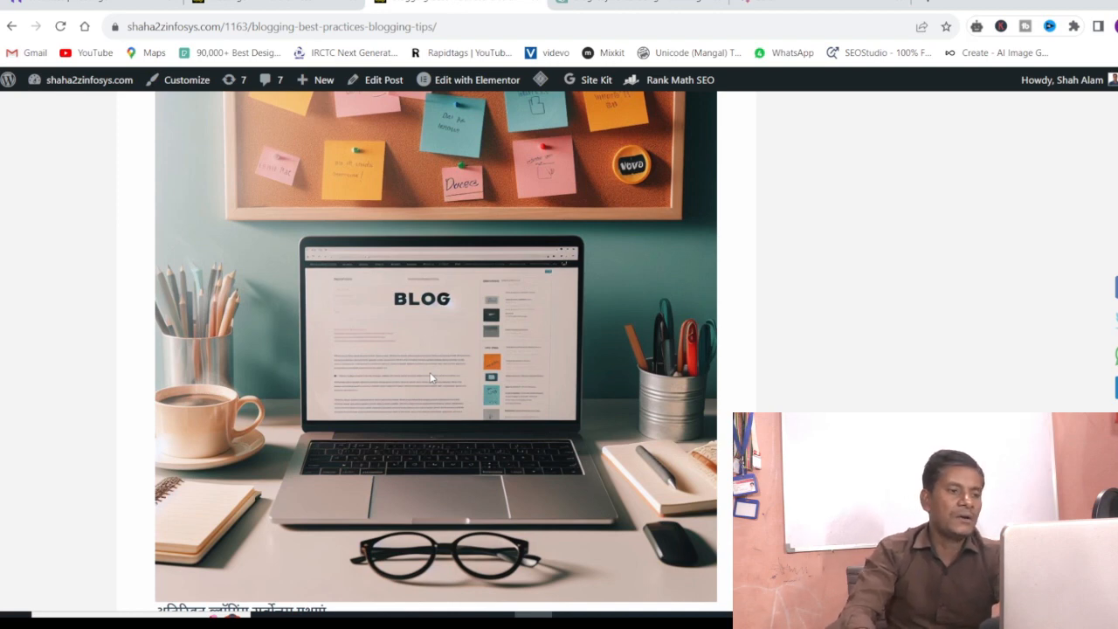
scroll(538, 401, "down", 1)
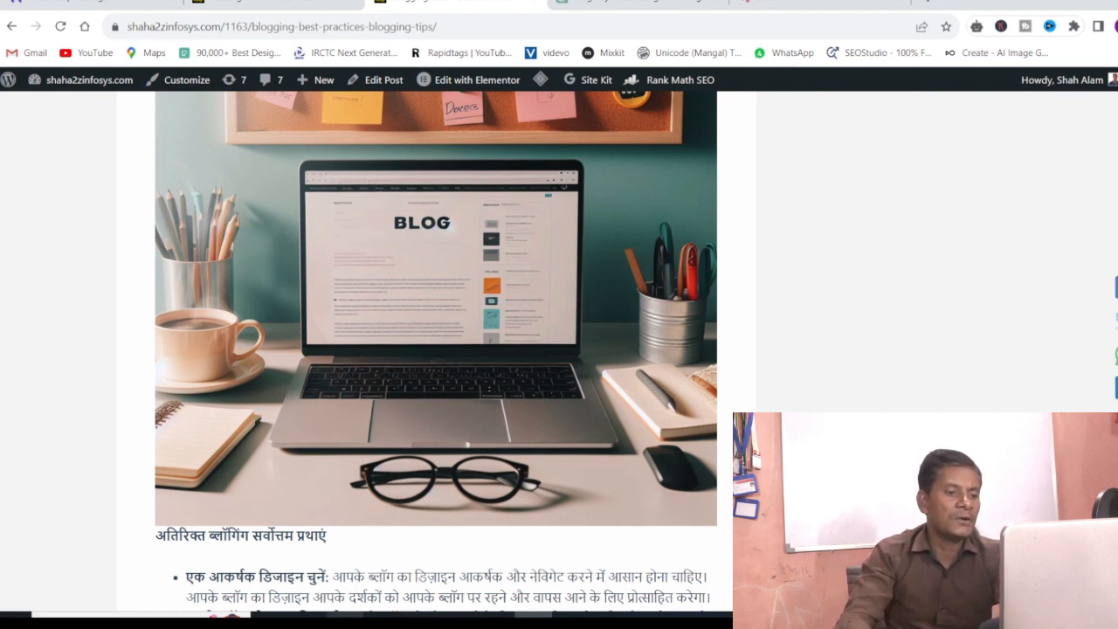
Return to Image Creator in Edge and view each of the four generated laptop images at full size
left_click(345, 616)
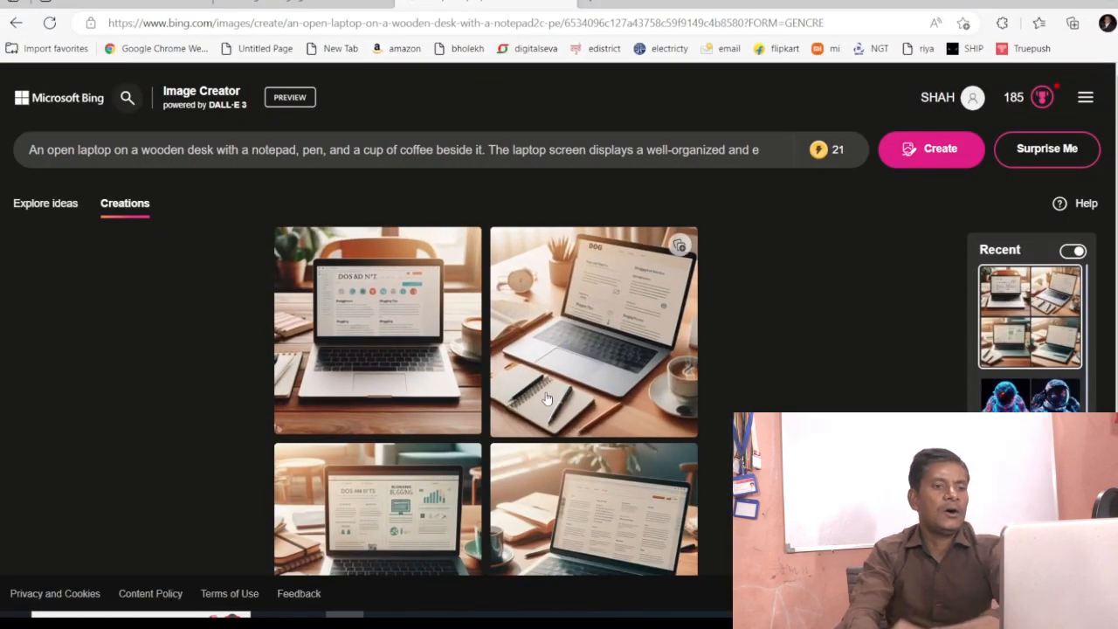
scroll(548, 391, "down", 1)
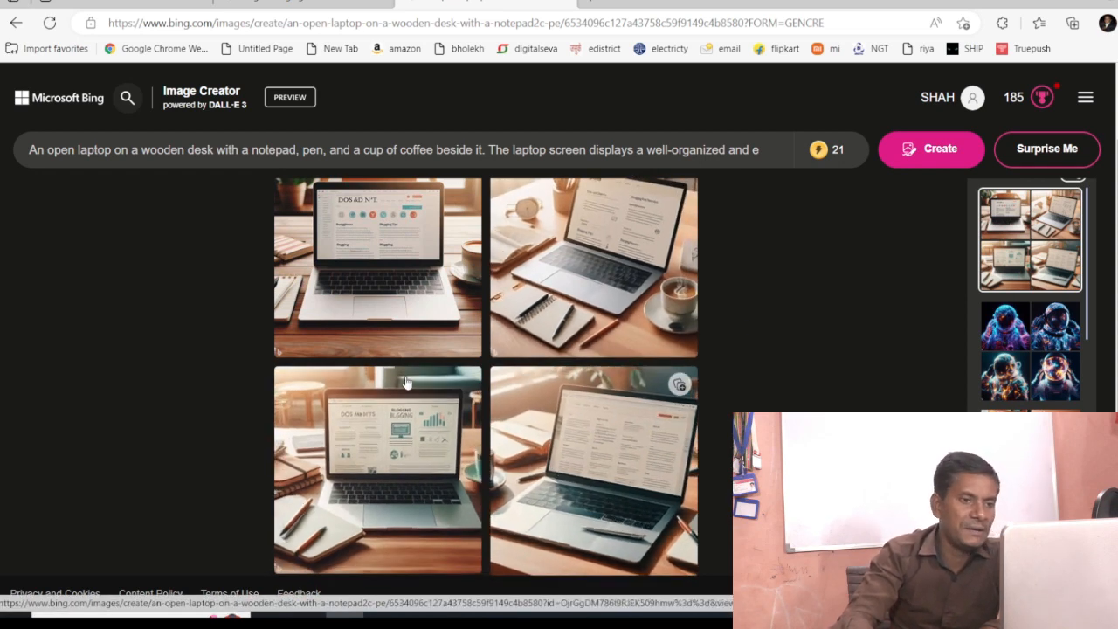
left_click(391, 271)
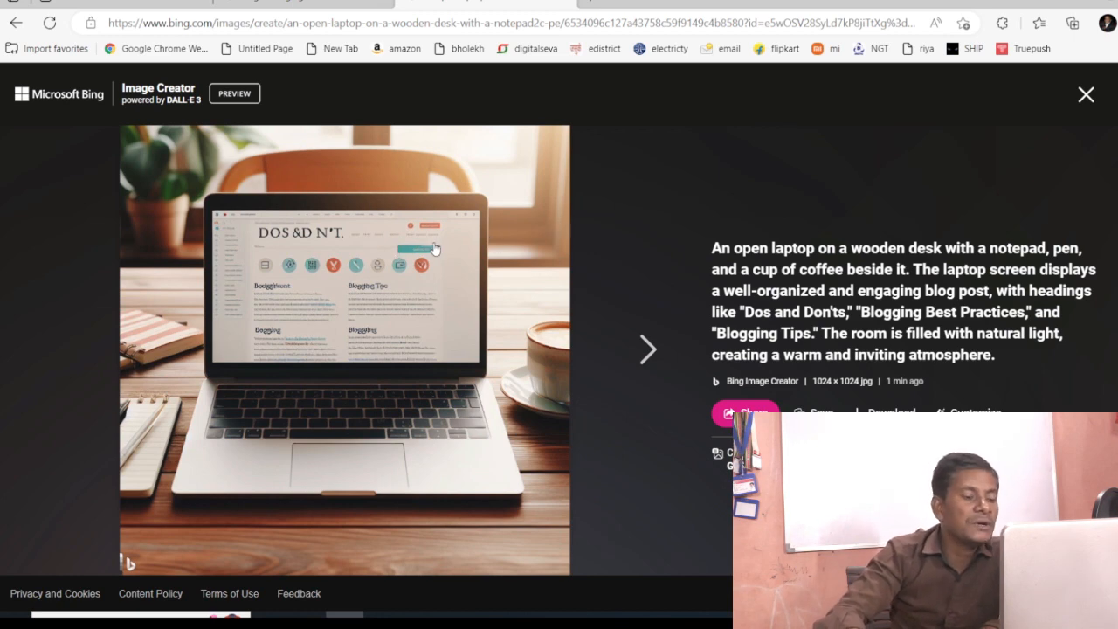
left_click(1087, 96)
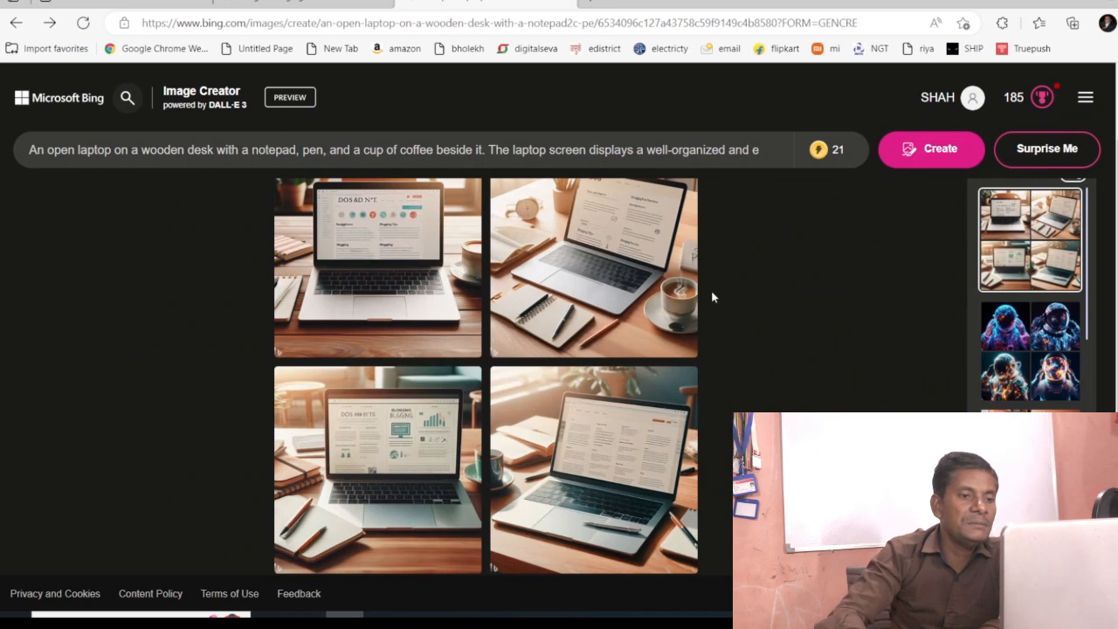
left_click(596, 283)
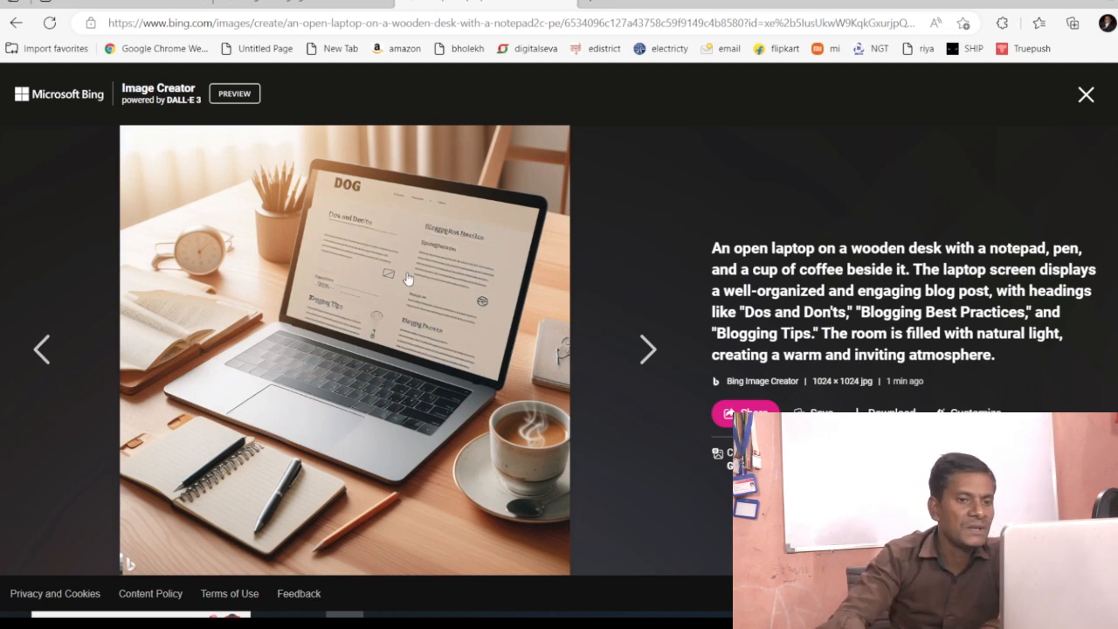
left_click(1086, 95)
left_click(366, 459)
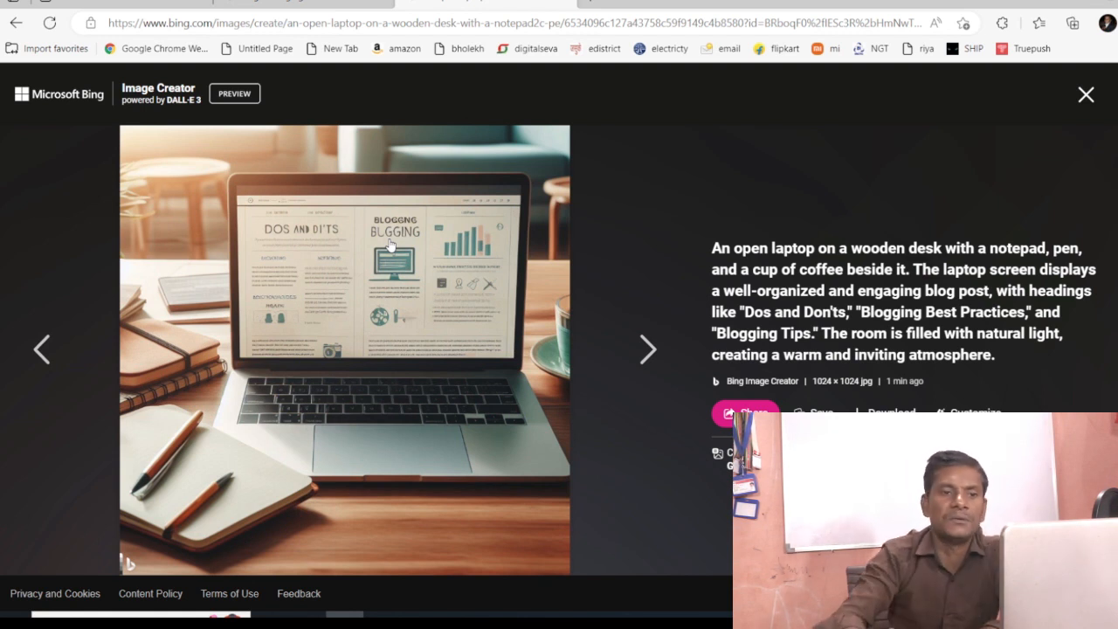
left_click(1086, 95)
left_click(584, 492)
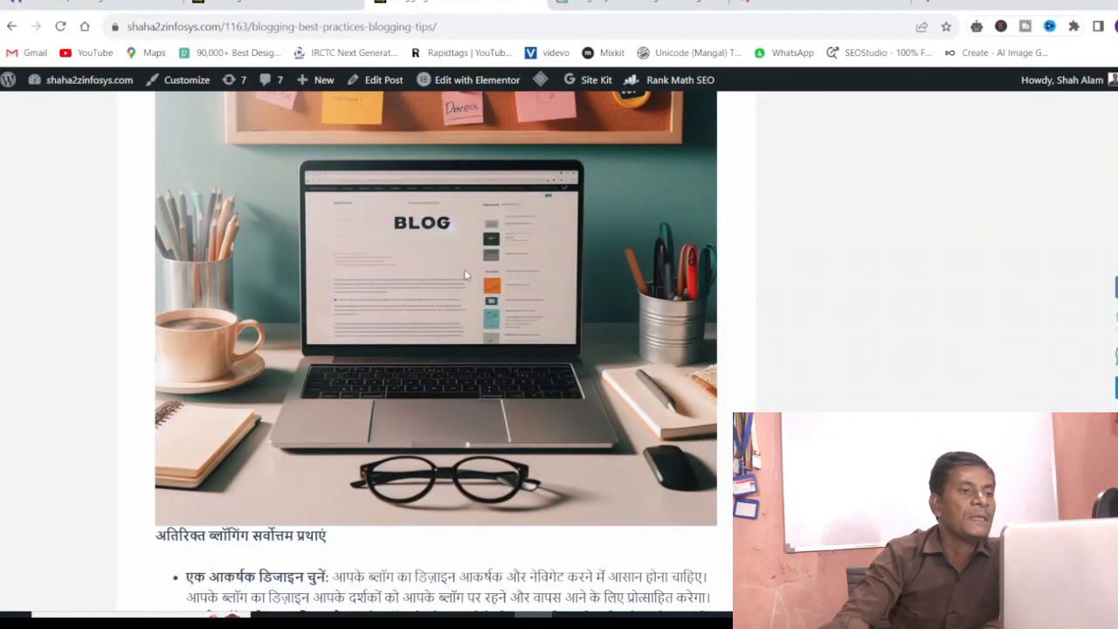
Review the article's desk illustration and featured image in the blog post for comparison with the generated images
scroll(464, 269, "down", 5)
scroll(472, 284, "up", 15)
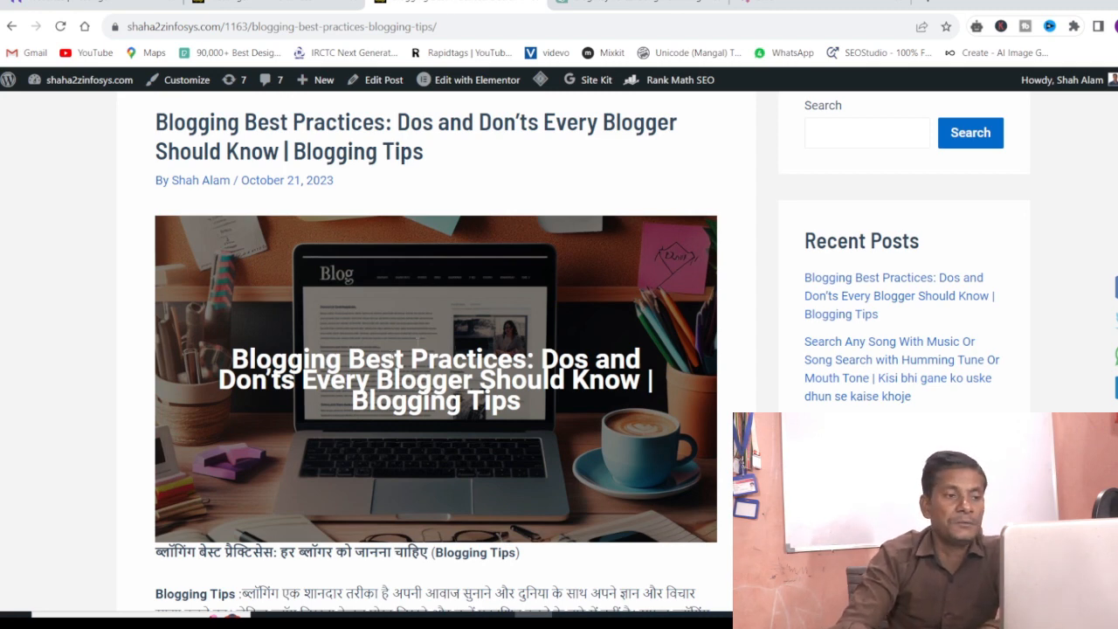
scroll(546, 314, "down", 1)
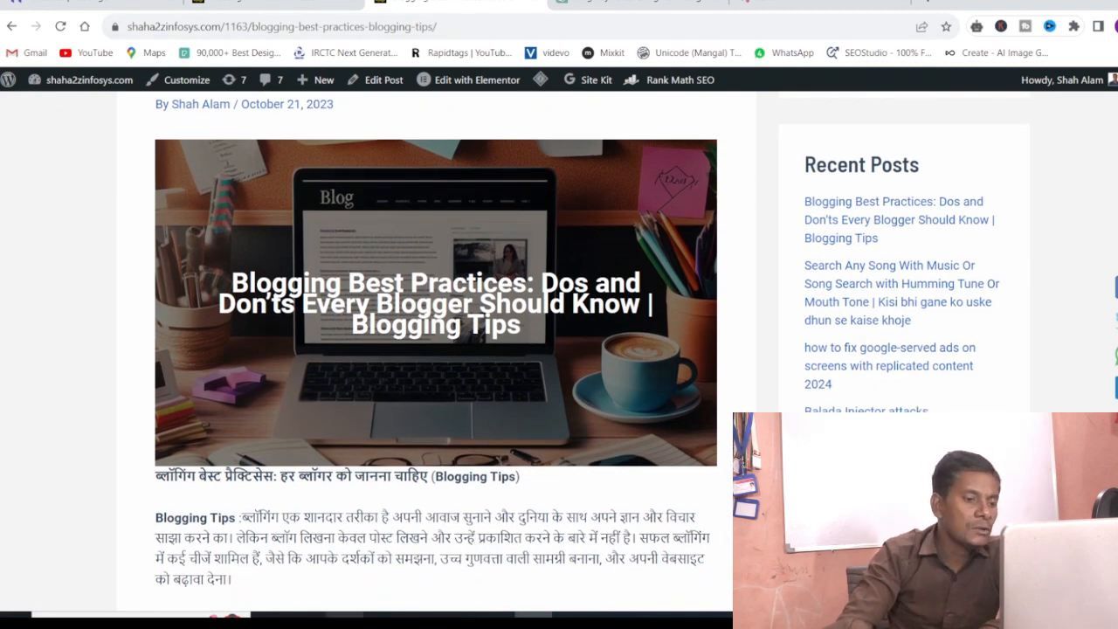
Return to Image Creator, close the enlarged fourth image and check the explanation of the boost credits
left_click(344, 617)
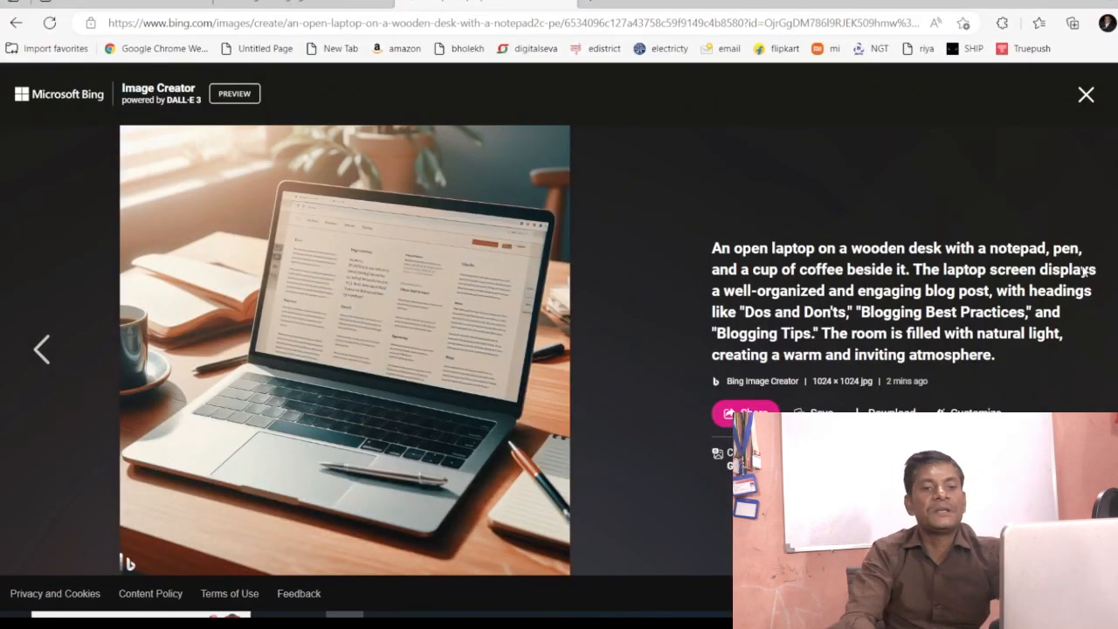
left_click(1086, 97)
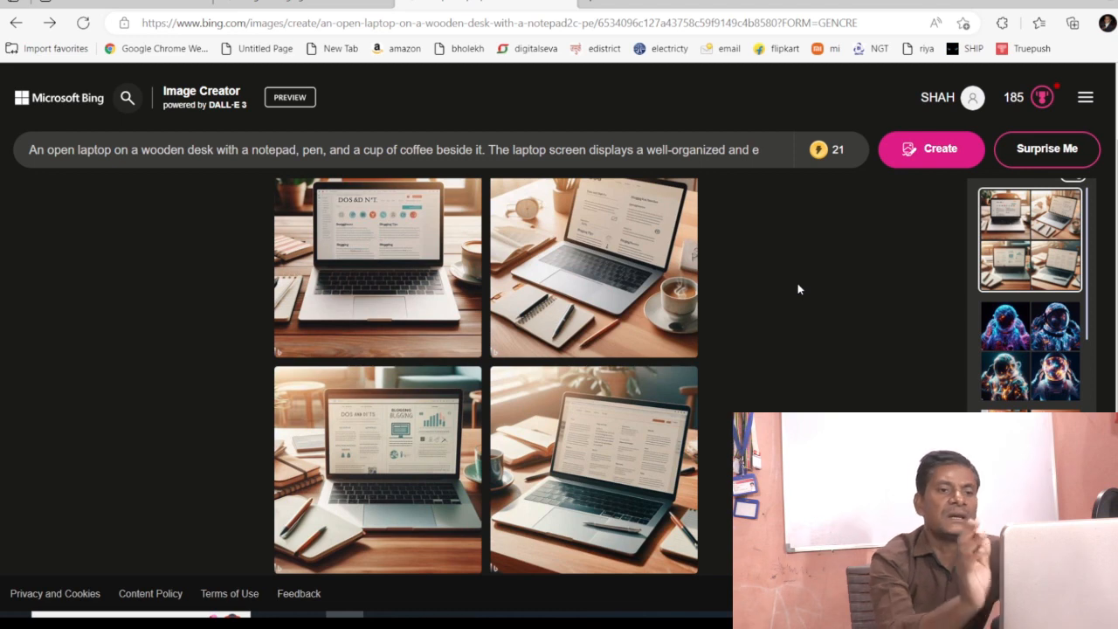
mouse_move(834, 163)
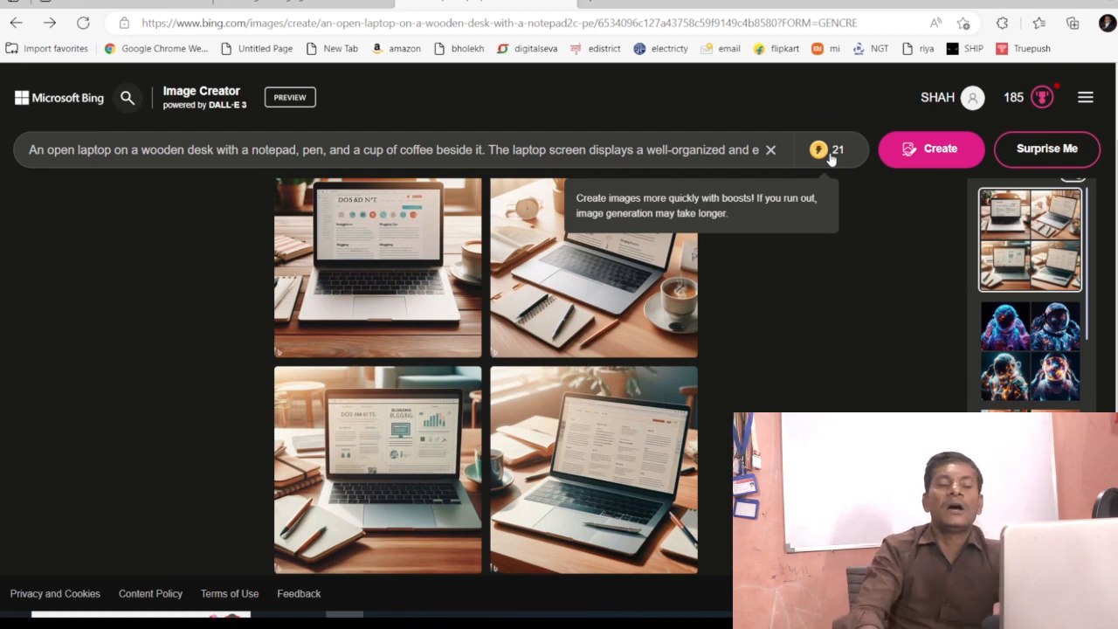
View Bing's AI chat for the "bing ai image generator" search, and go back to the Image Creator results
left_click(321, 2)
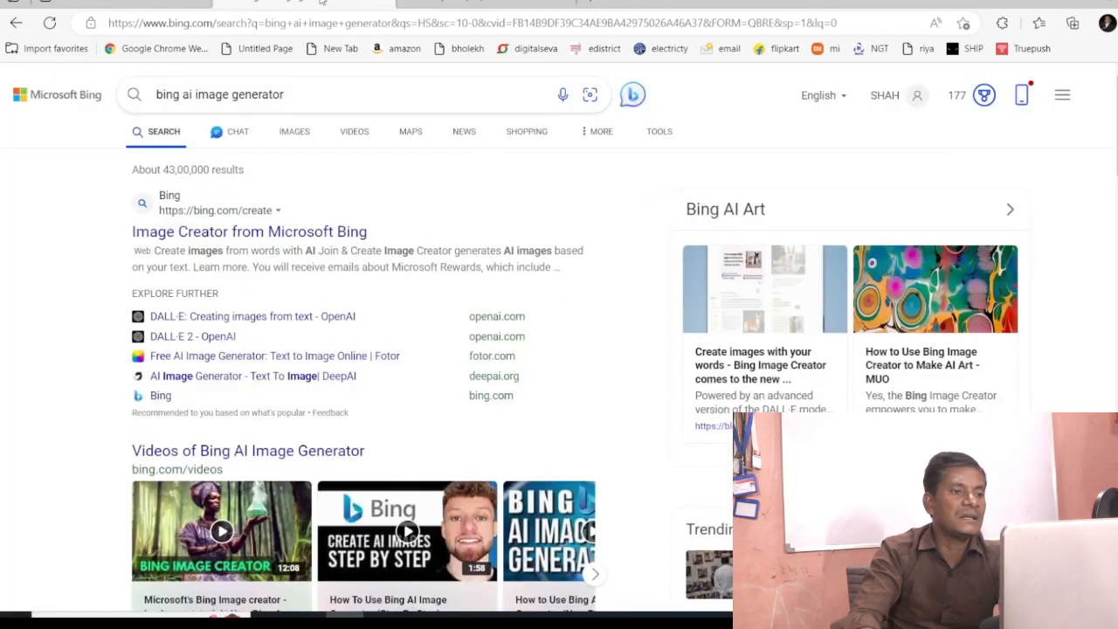
left_click(237, 132)
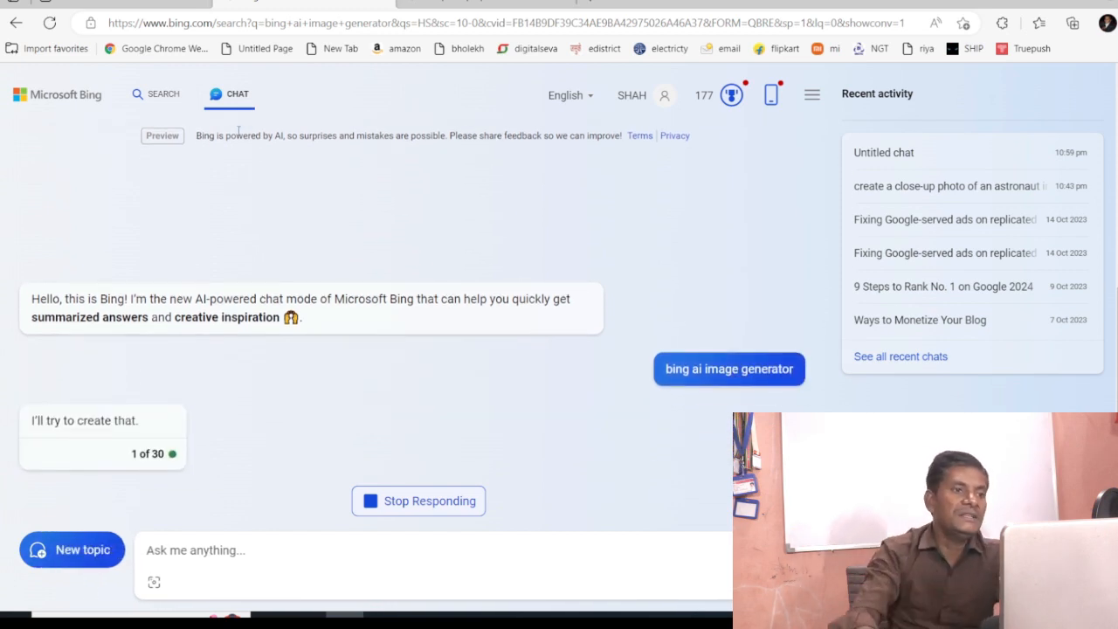
left_click(437, 3)
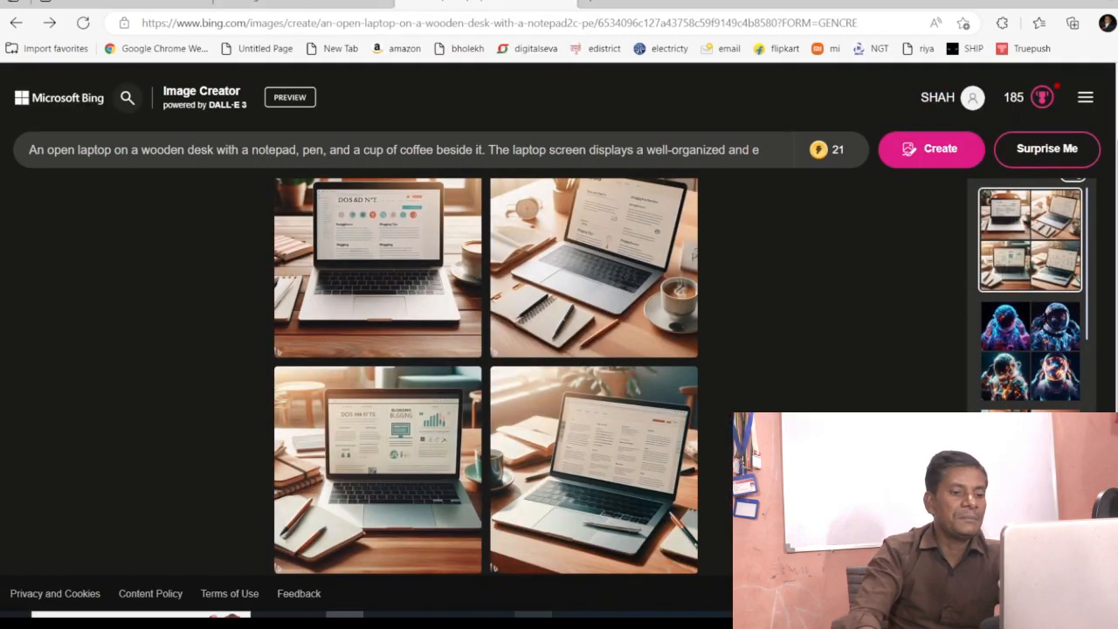
Switch to the blog post in Chrome and copy its title, "Blogging Best Practices: Dos and Don'ts Every Blogger Should Know | Blogging Tips"
left_click(534, 616)
scroll(338, 484, "down", 1)
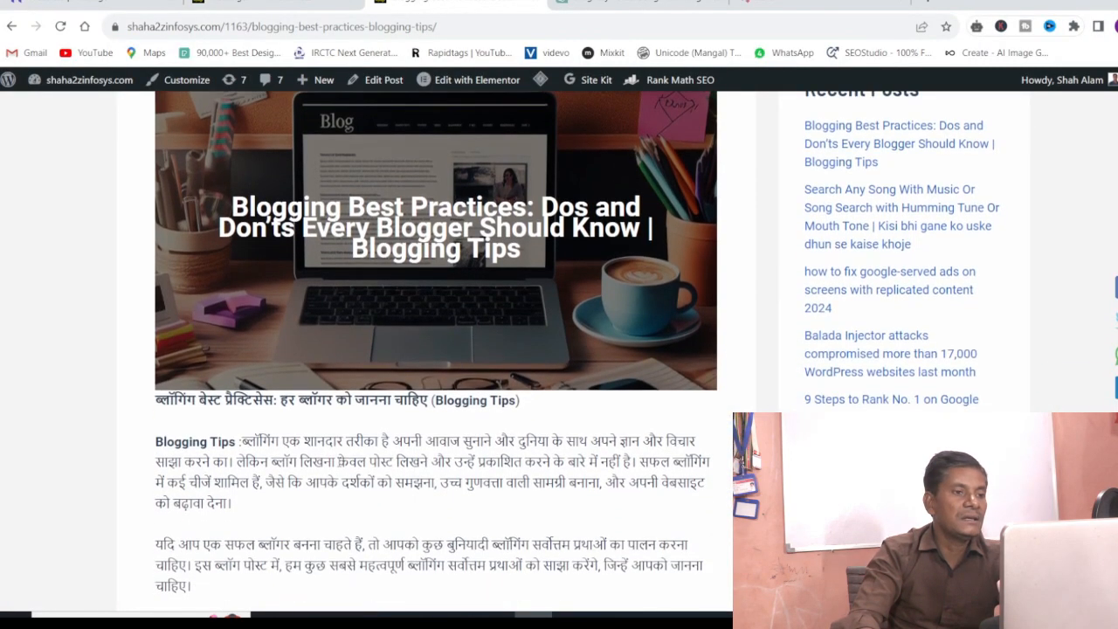
scroll(319, 410, "up", 3)
left_click_drag(160, 193, 426, 231)
key("ctrl+c")
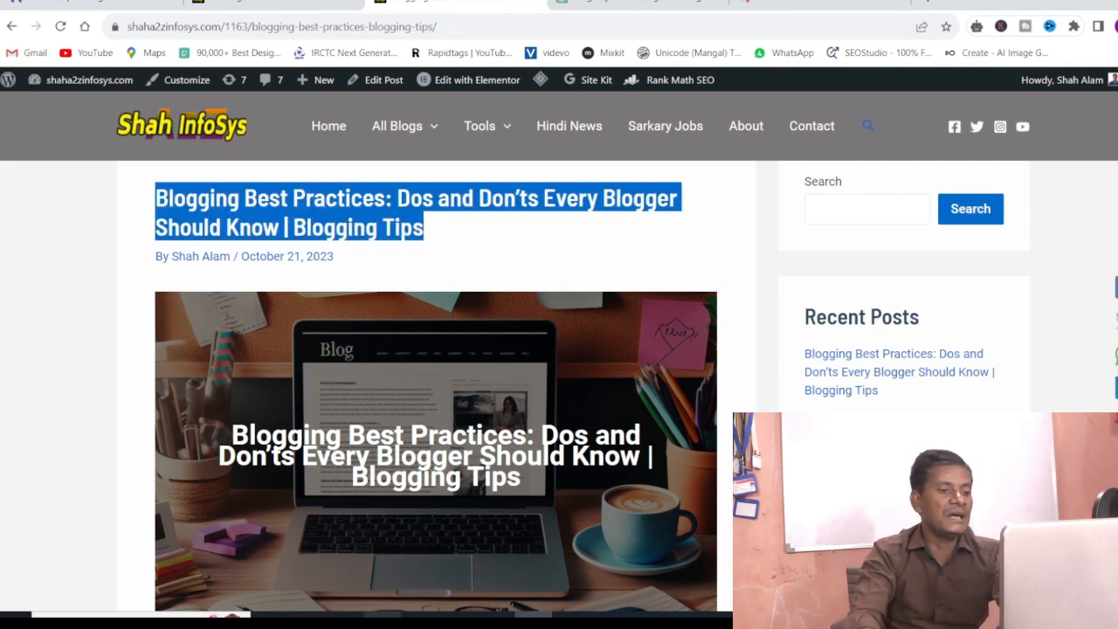
Return to Bing's AI chat in Edge and send the copied blog post title as a message
key("alt+Tab")
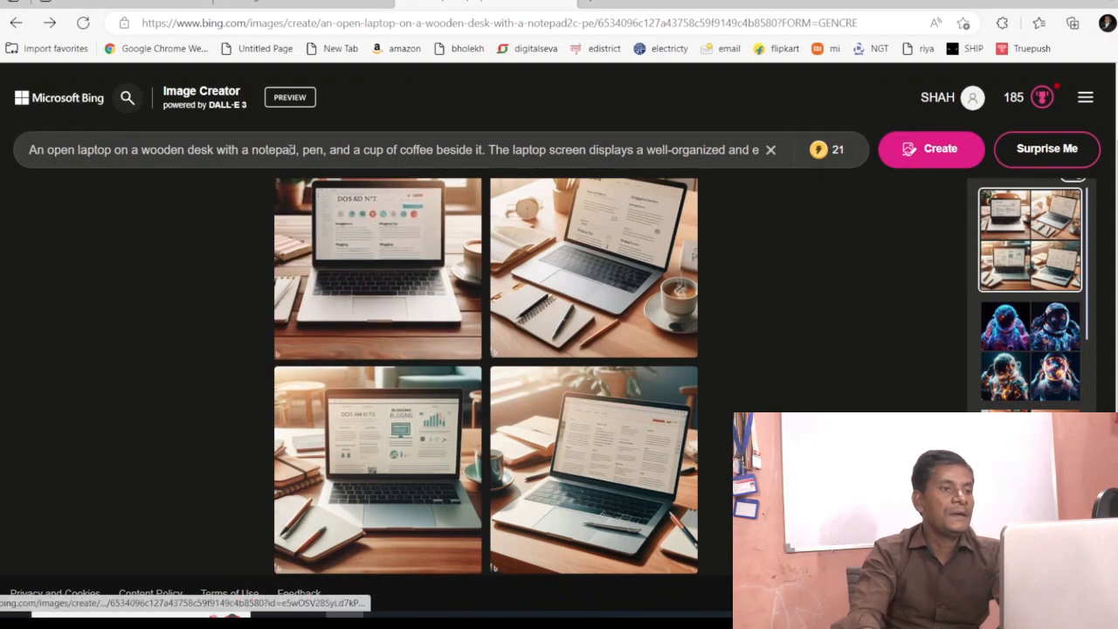
left_click(282, 3)
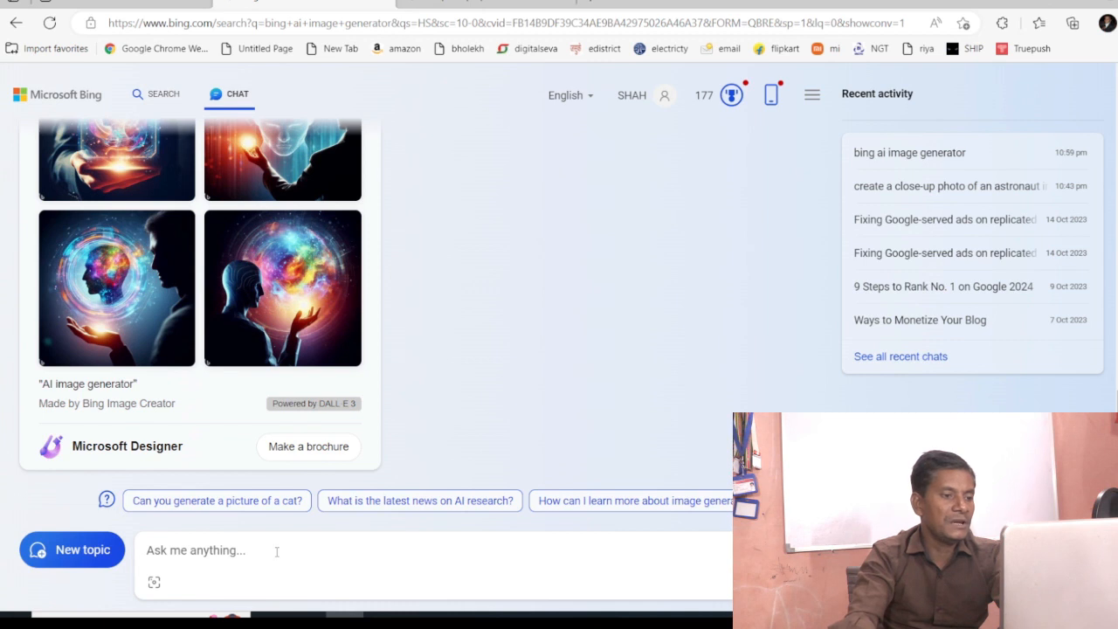
left_click(276, 550)
key("ctrl+v")
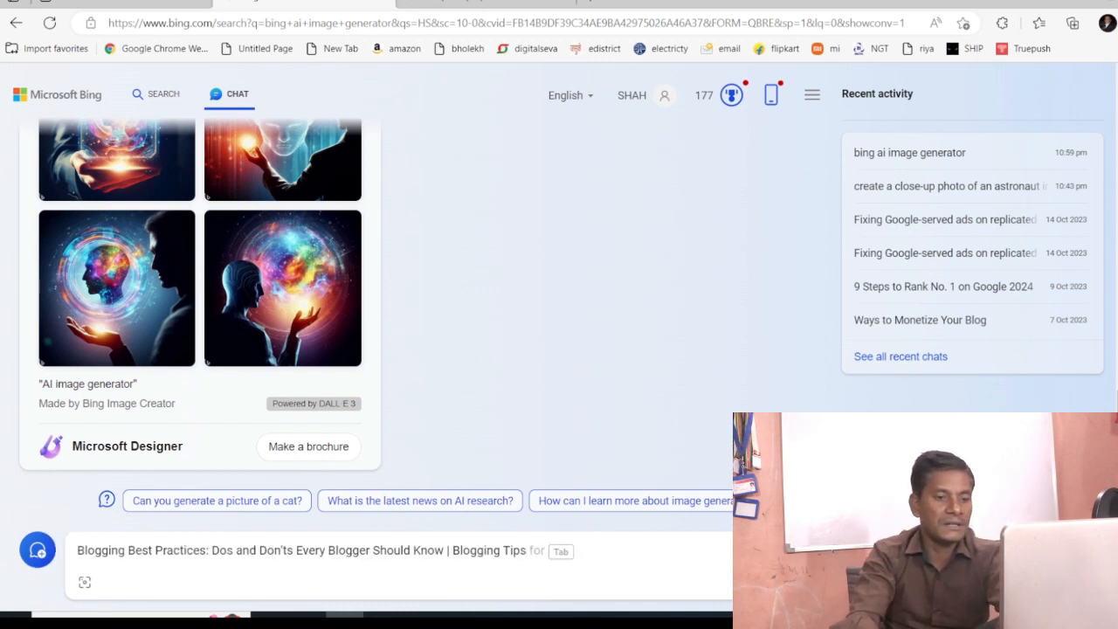
key("Return")
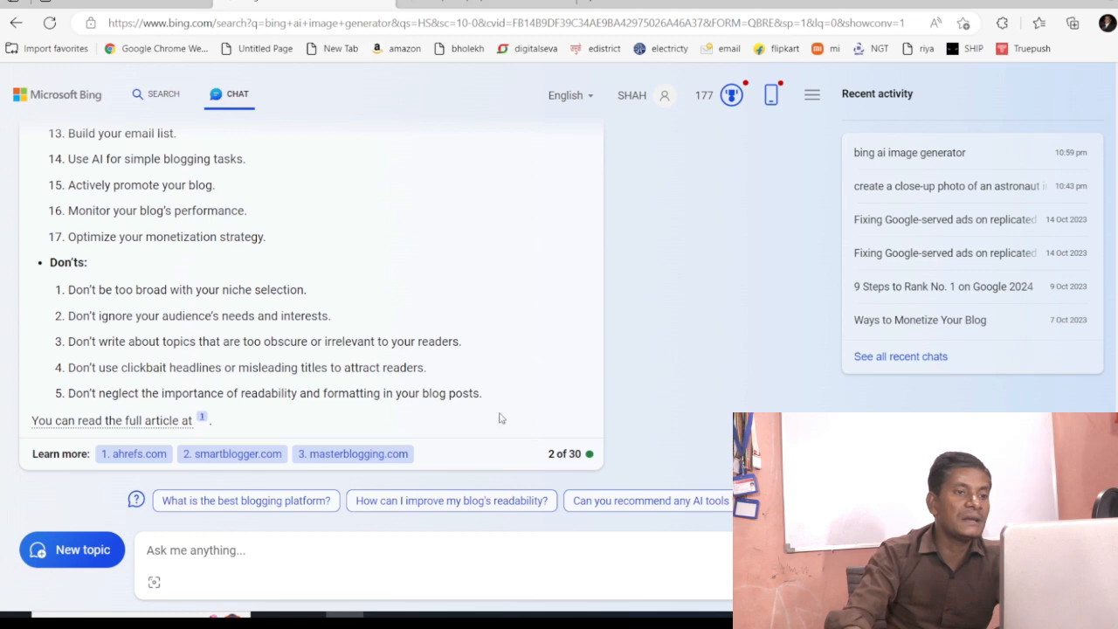
Switch to the ChatGPT conversation in Chrome and copy the earlier request to write an image prompt for the blog title
mouse_move(533, 615)
left_click(531, 559)
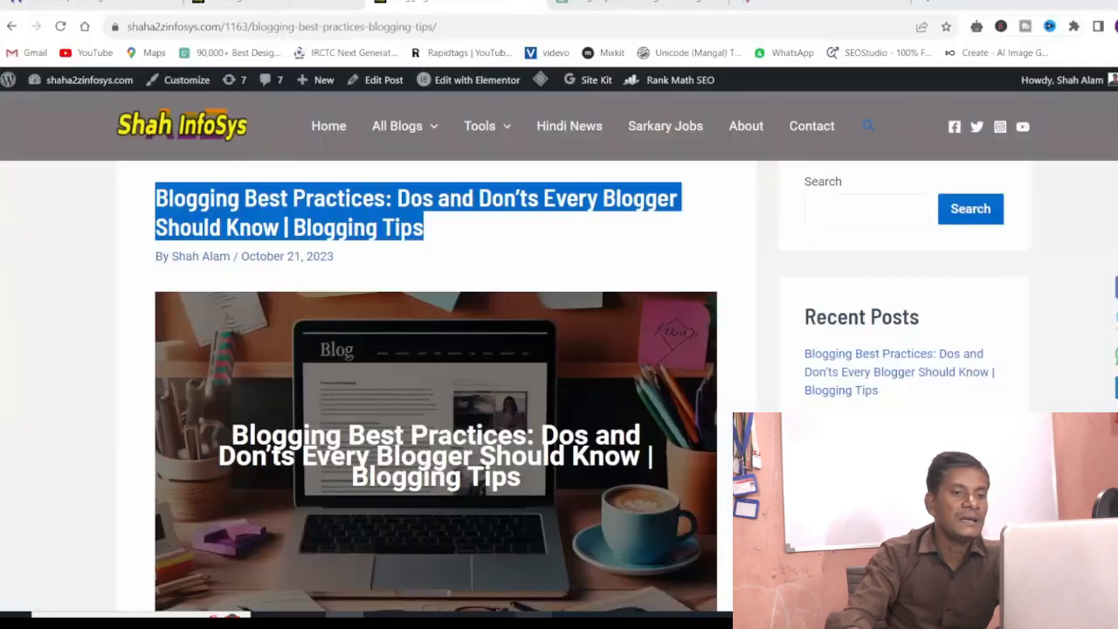
left_click(593, 5)
scroll(545, 337, "up", 3)
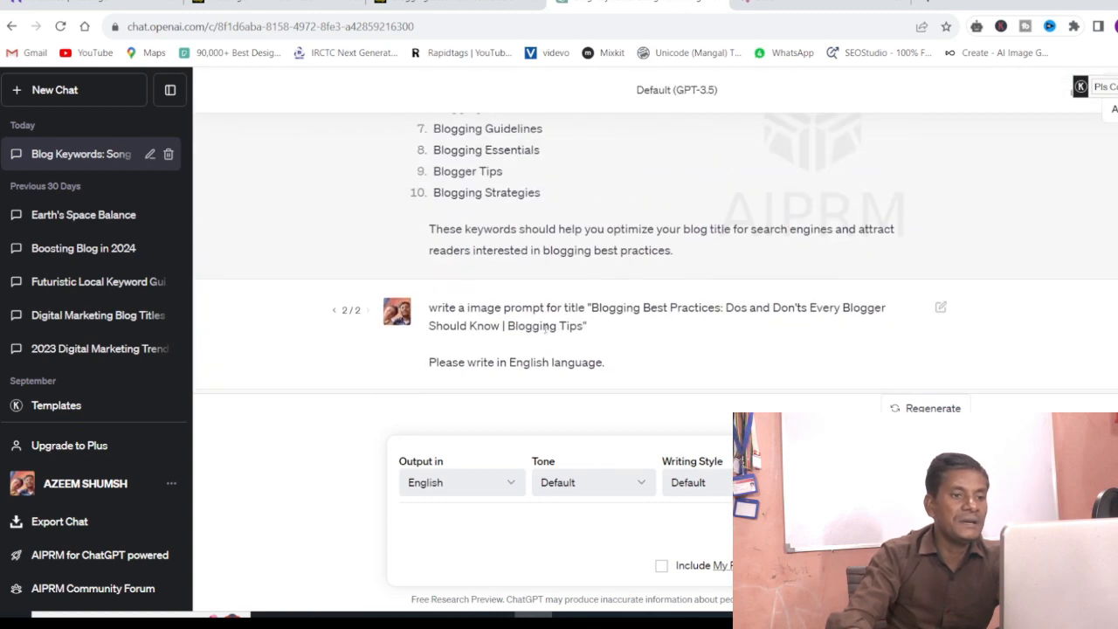
left_click_drag(430, 305, 596, 340)
key("ctrl+c")
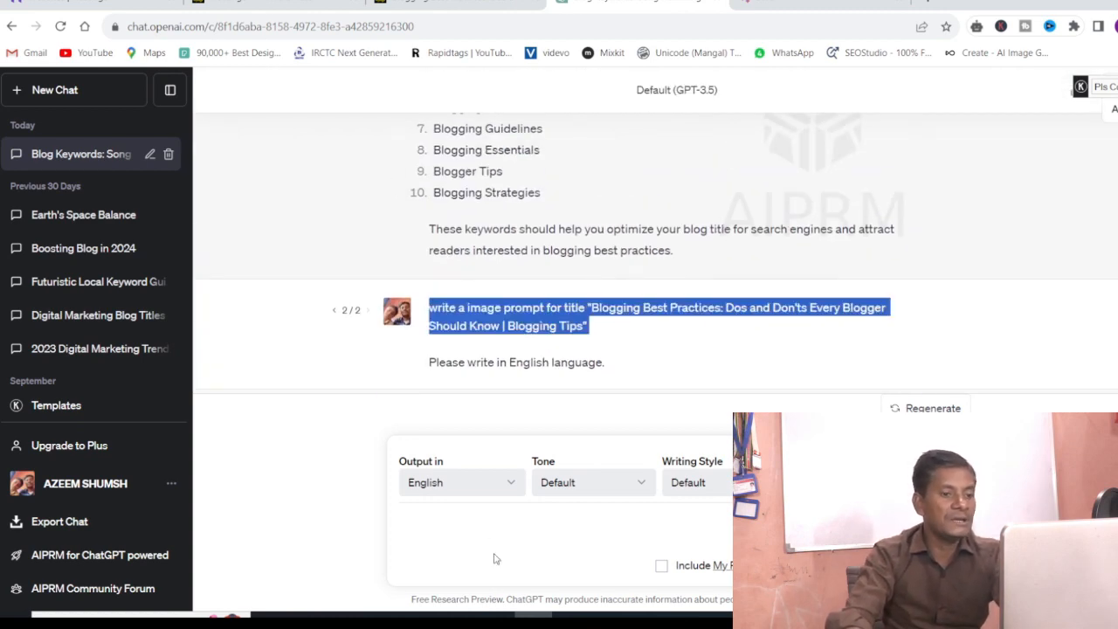
In Edge, send Bing's chat "write a image prompt for title 'Blogging Best Practices: Dos and Don'ts Every Blogger Should Know | Blogging Tips'"
left_click(346, 615)
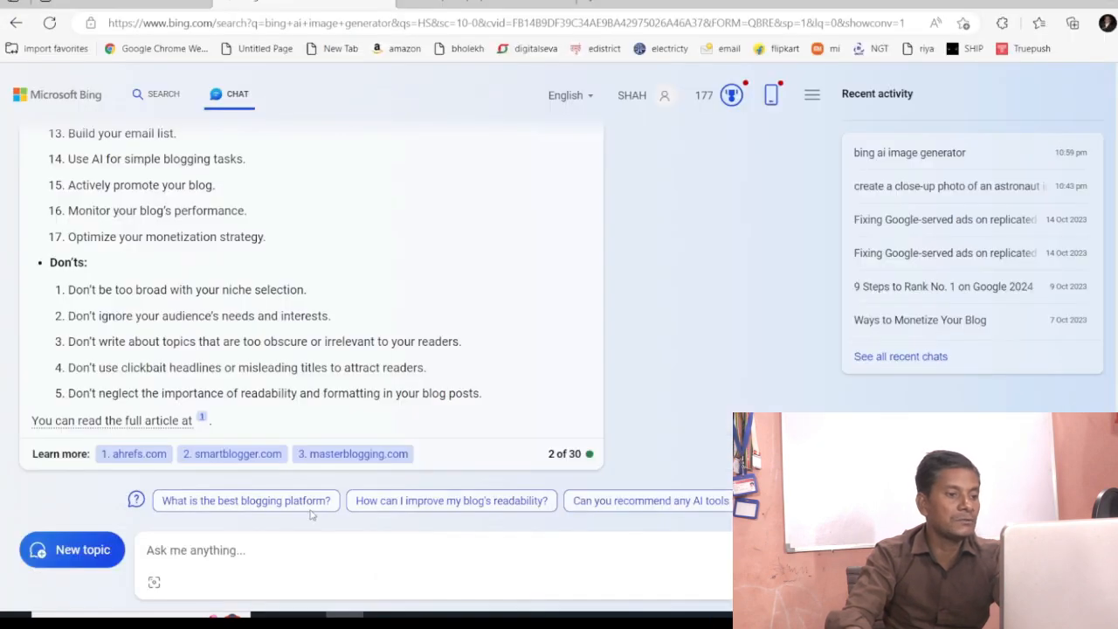
left_click(240, 562)
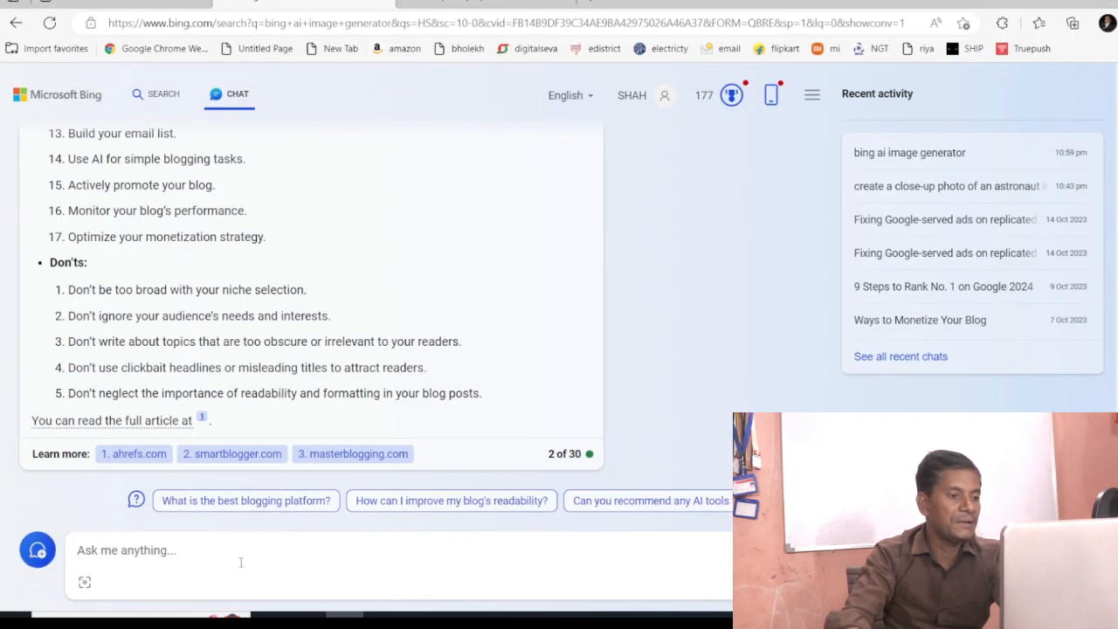
key("ctrl+v")
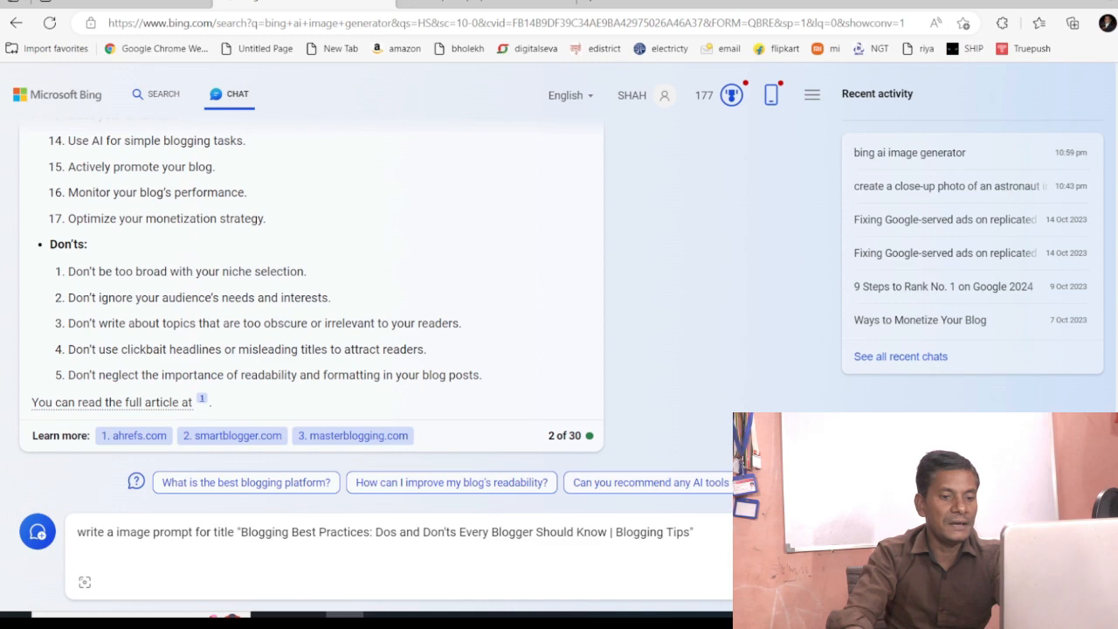
key("Return")
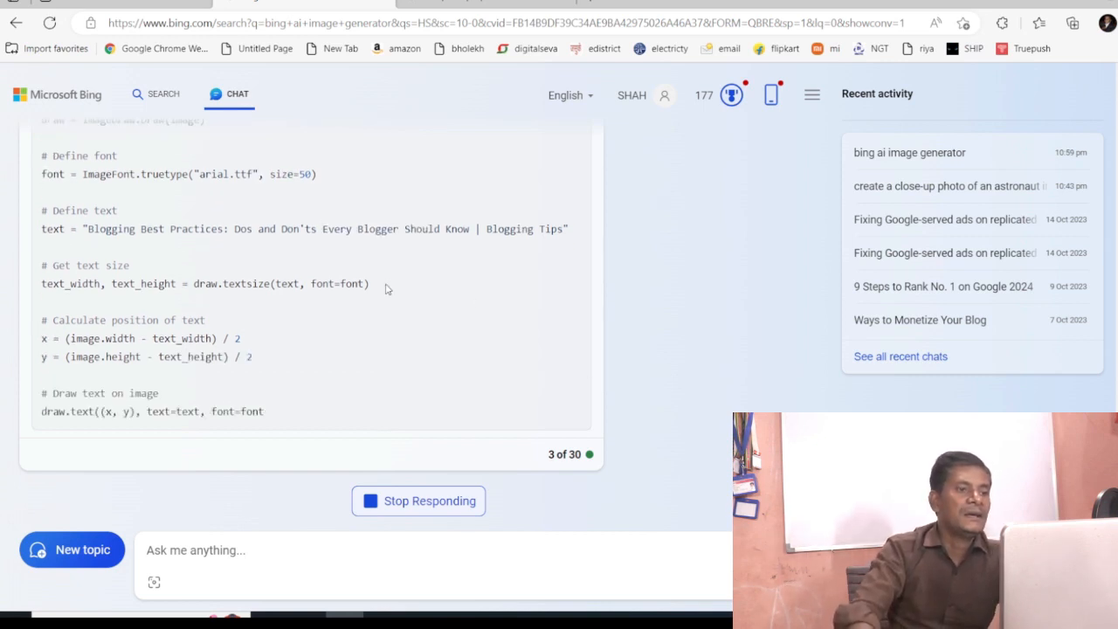
Read through Bing chat's full answer to the image prompt request, including the Python code and the explanation below it
scroll(387, 289, "up", 4)
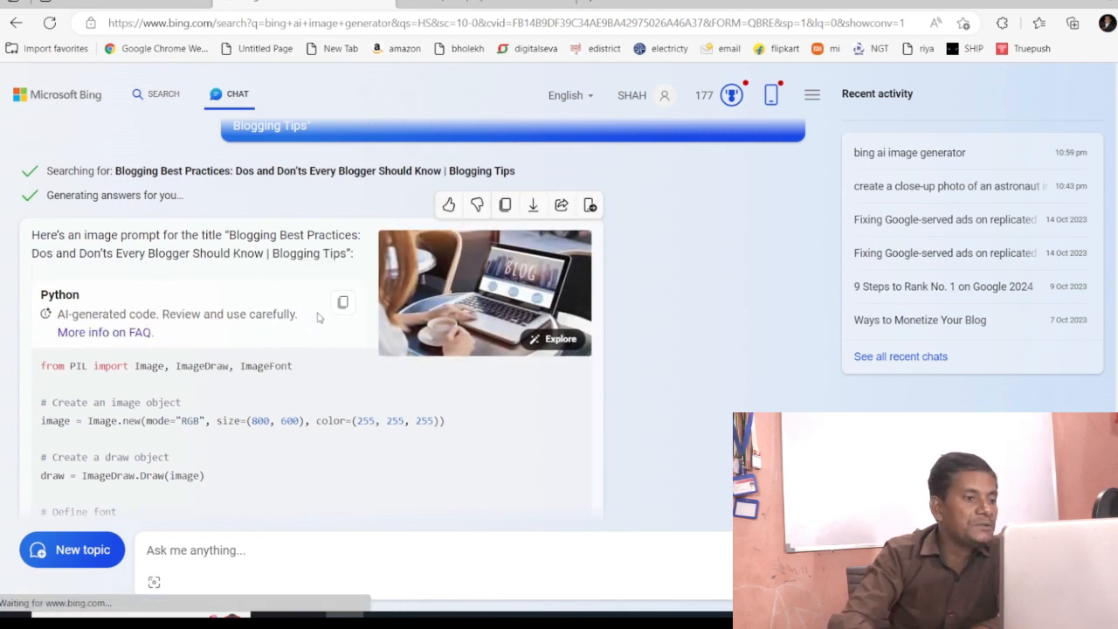
scroll(295, 337, "down", 1)
scroll(296, 338, "down", 1)
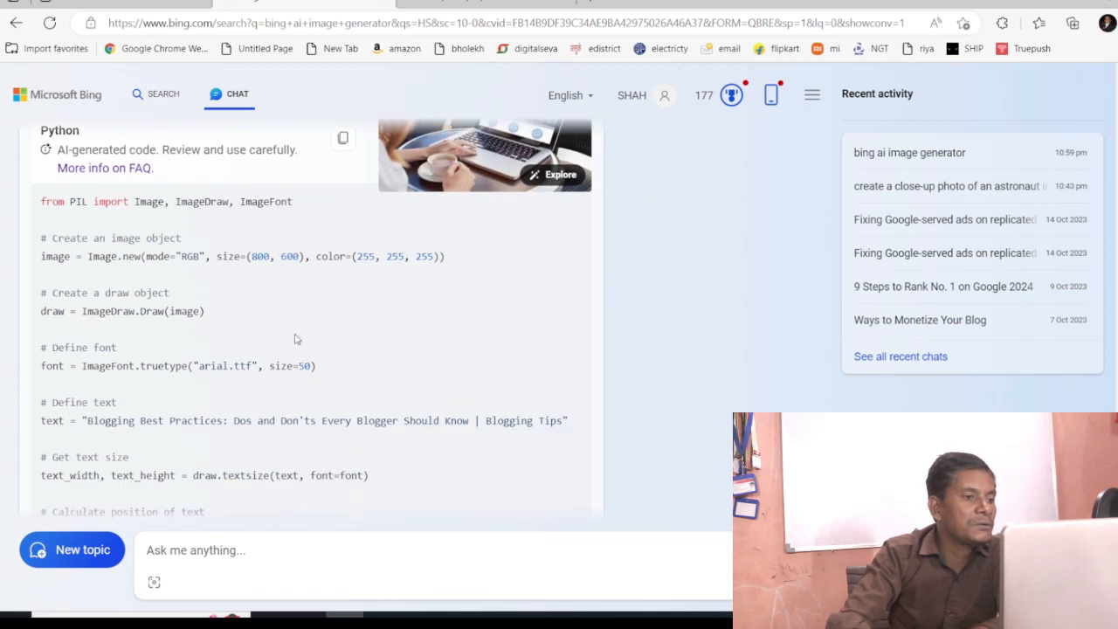
scroll(295, 338, "down", 1)
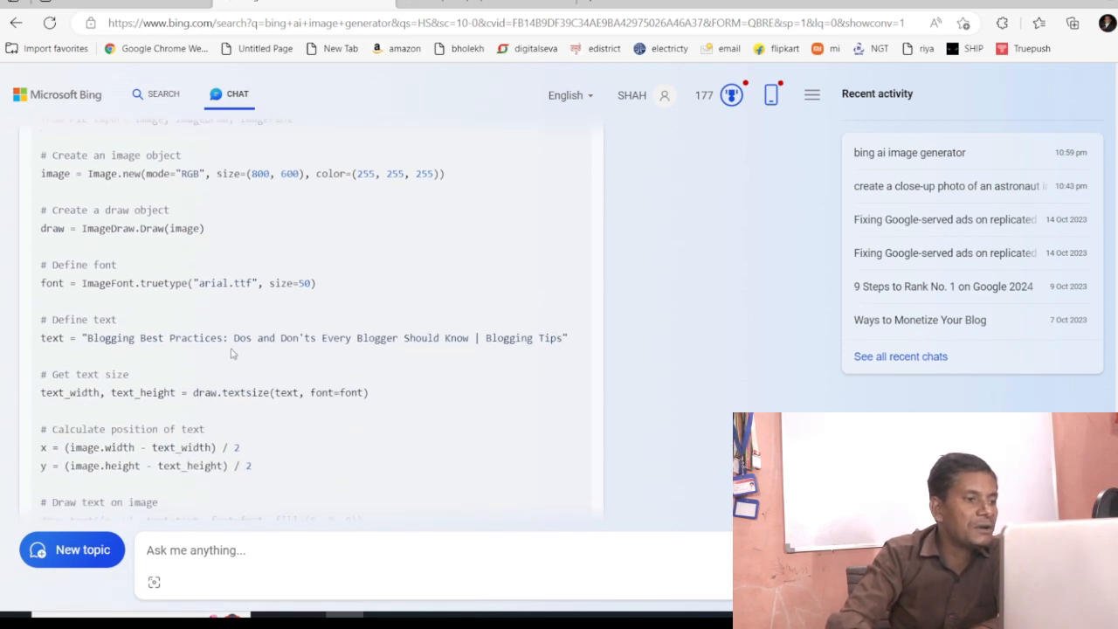
scroll(209, 370, "down", 1)
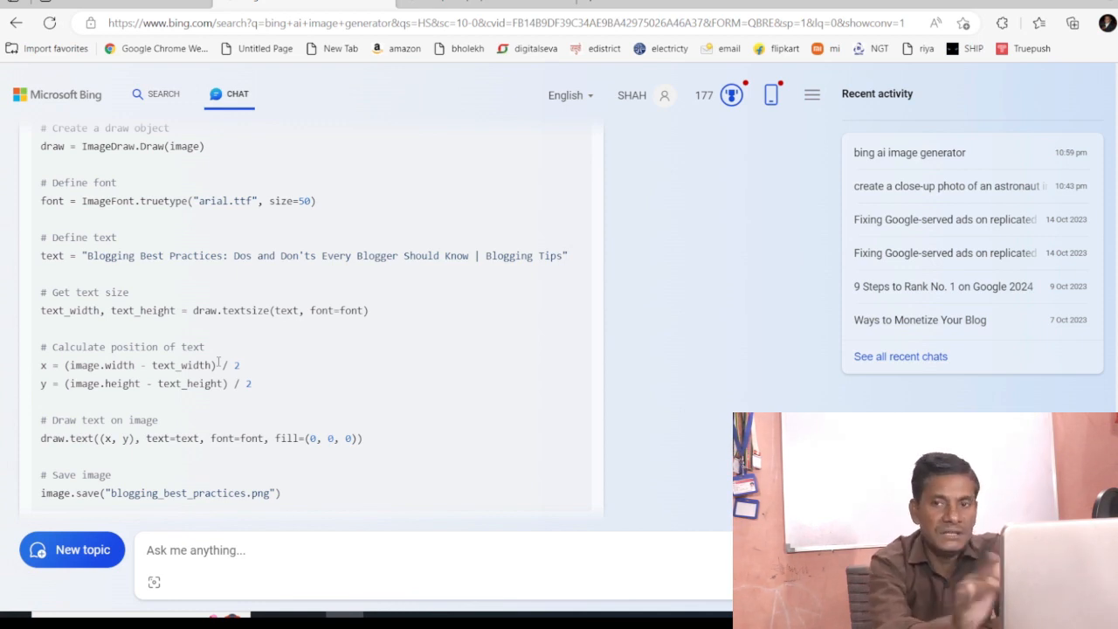
scroll(216, 375, "down", 2)
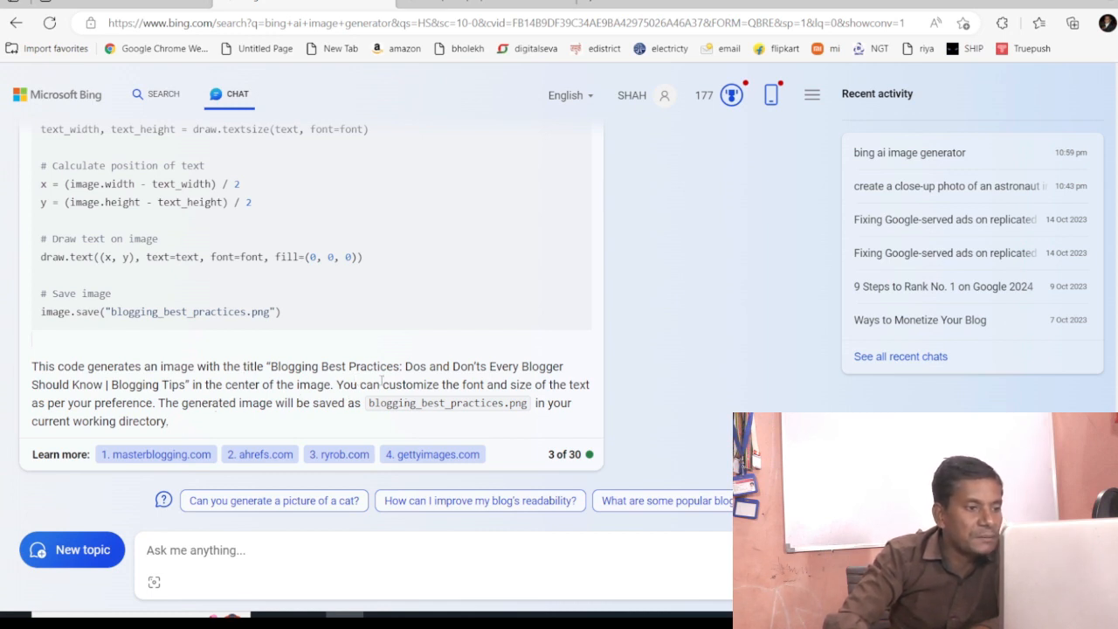
scroll(381, 378, "up", 4)
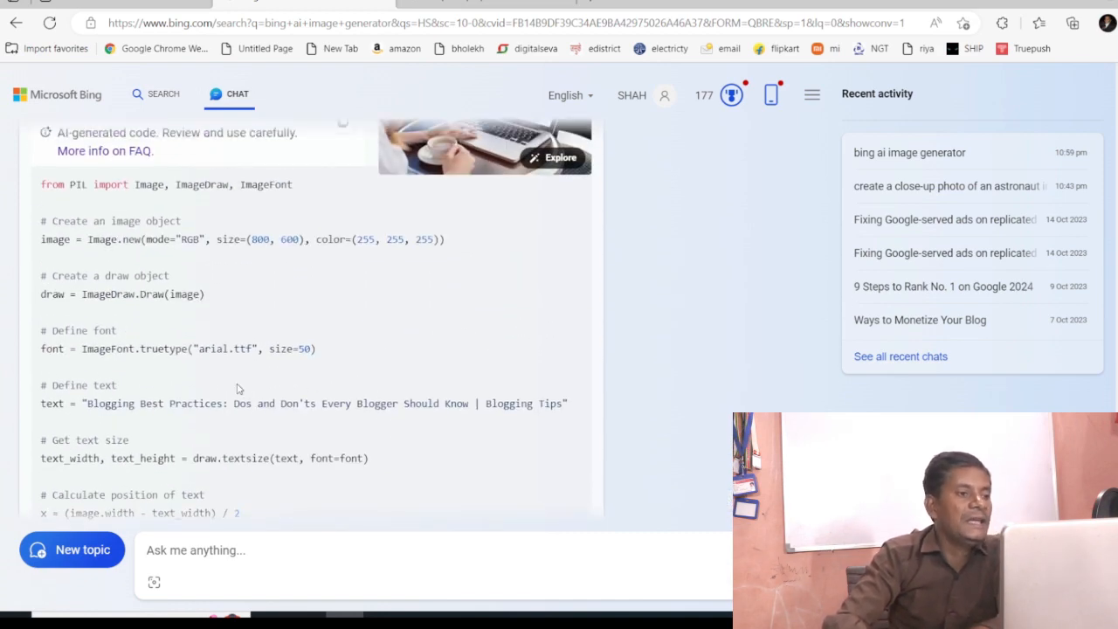
scroll(237, 388, "up", 3)
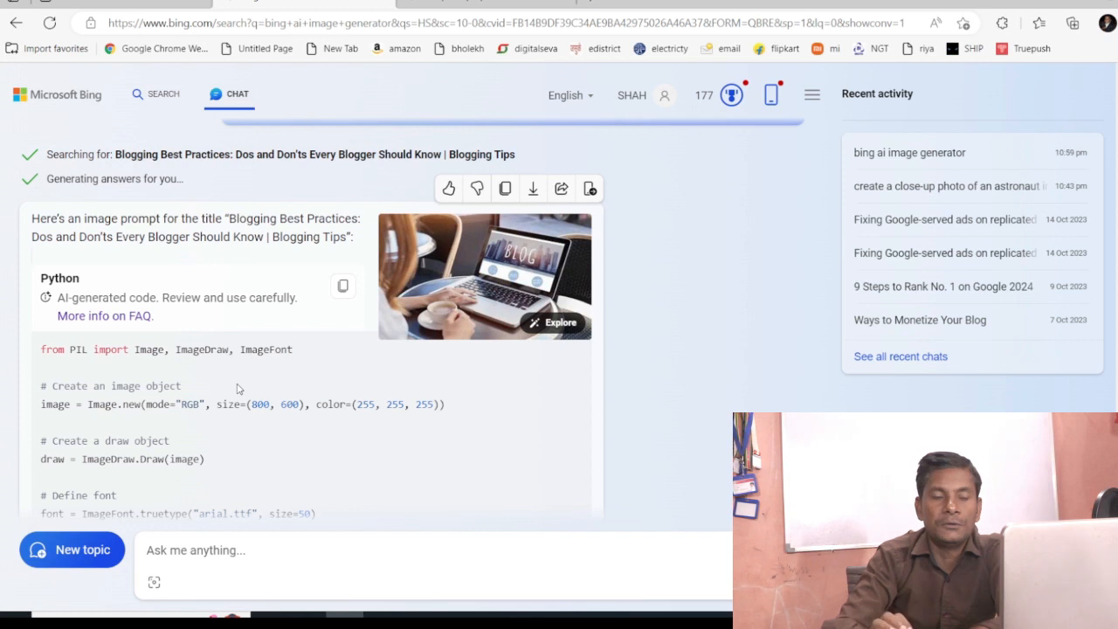
scroll(238, 388, "down", 1)
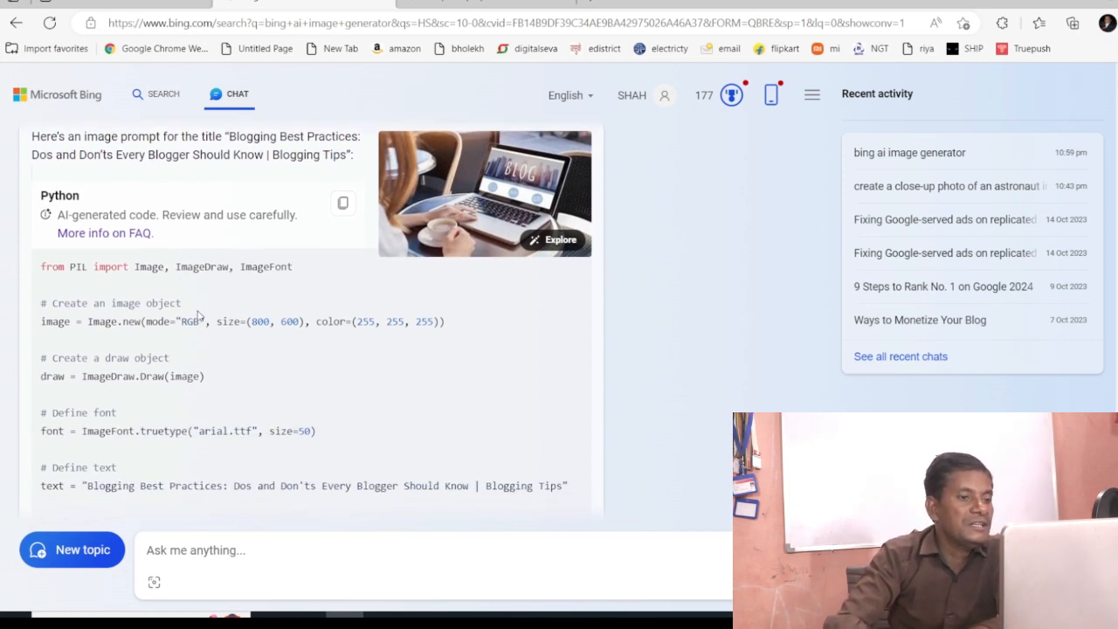
scroll(200, 316, "down", 1)
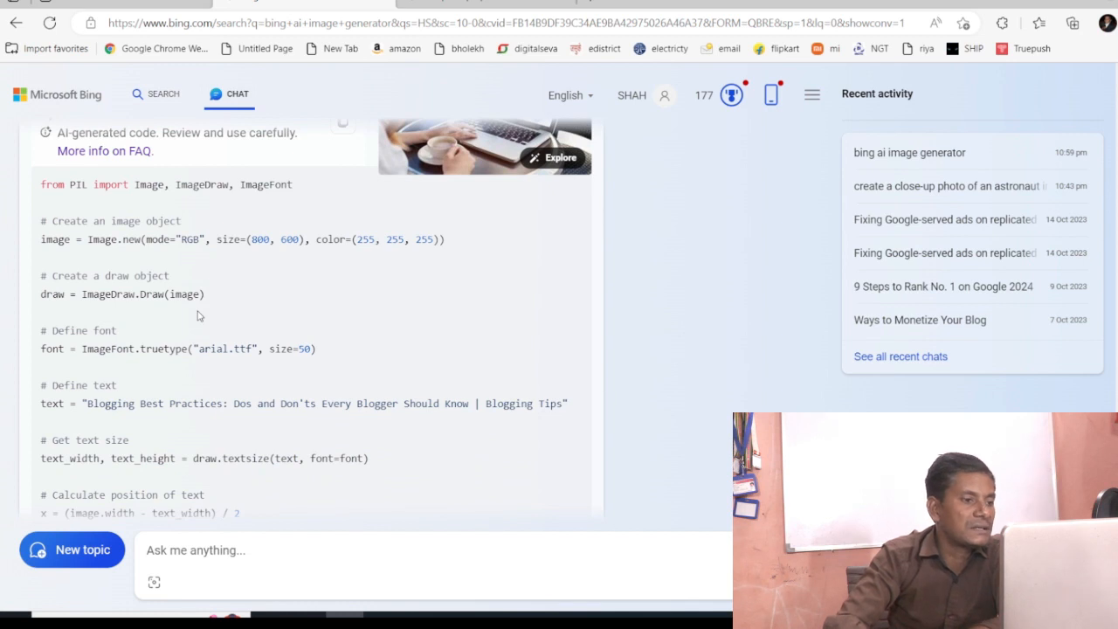